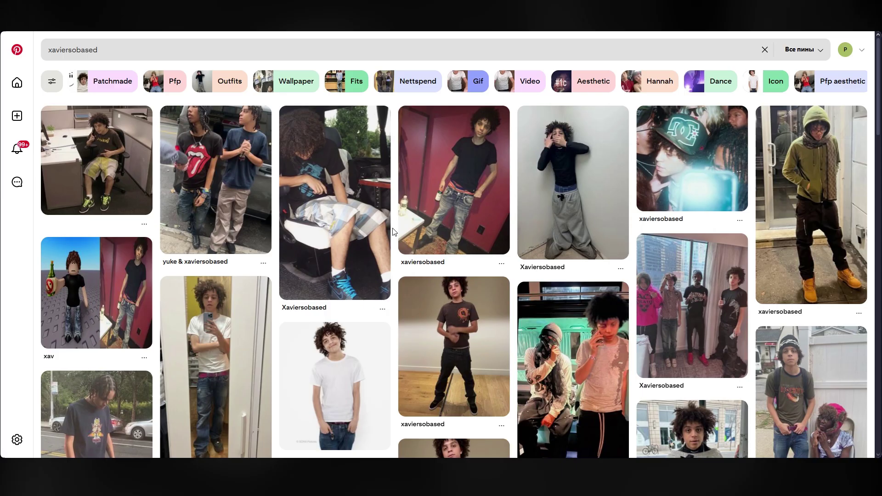
- Enlarge and frame the front photo, move the left cheekbone point onto the cheek, and finish fitting
scroll(394, 230, down, 4)
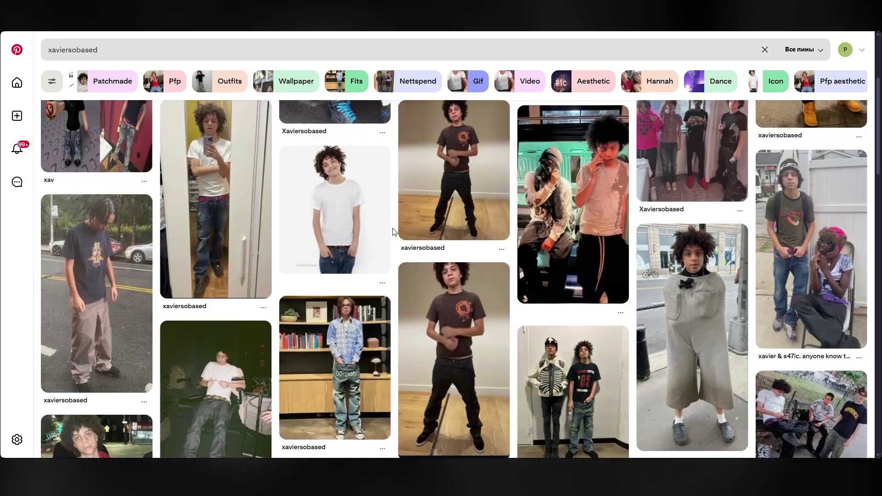
scroll(393, 230, down, 6)
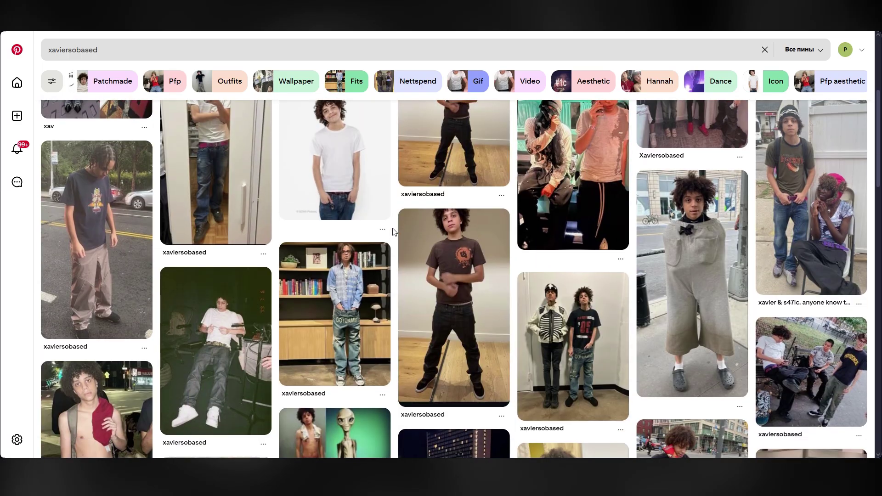
scroll(393, 231, down, 15)
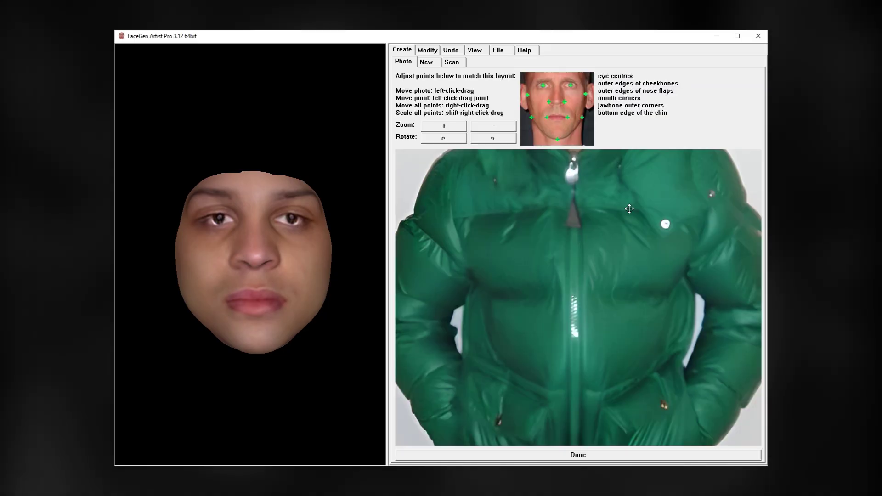
click(443, 126)
drag(635, 261, 691, 333)
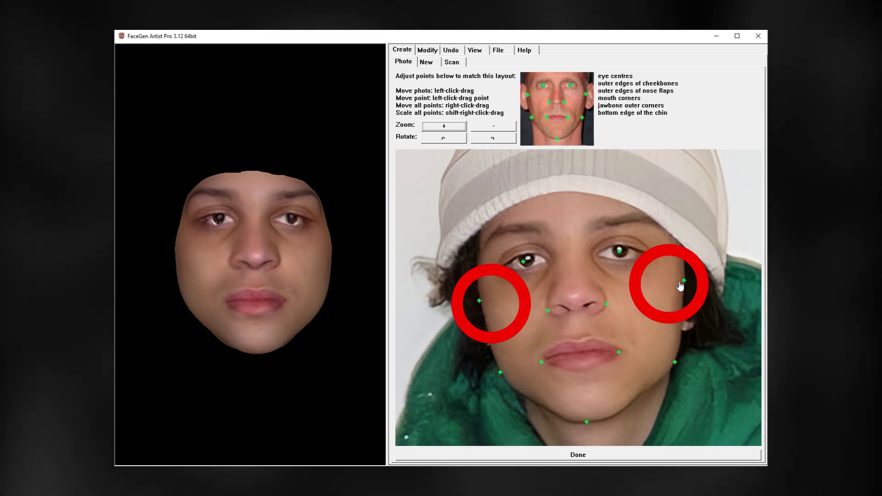
drag(478, 302, 491, 303)
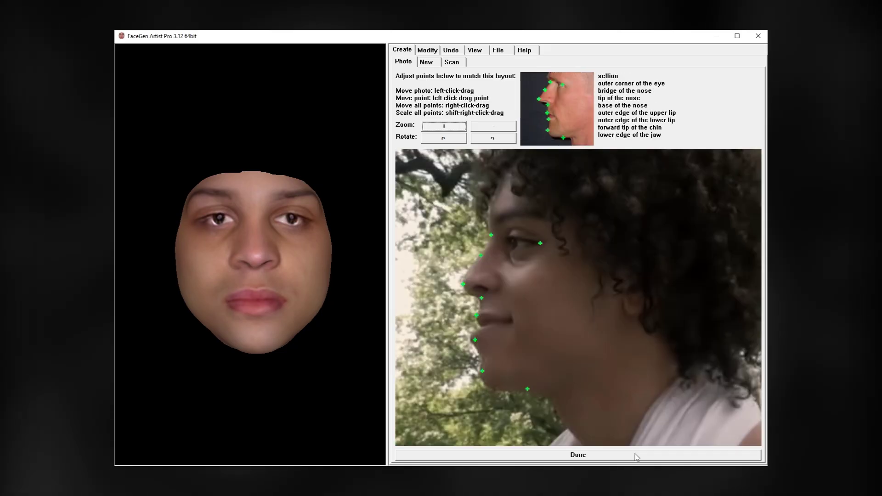
click(635, 454)
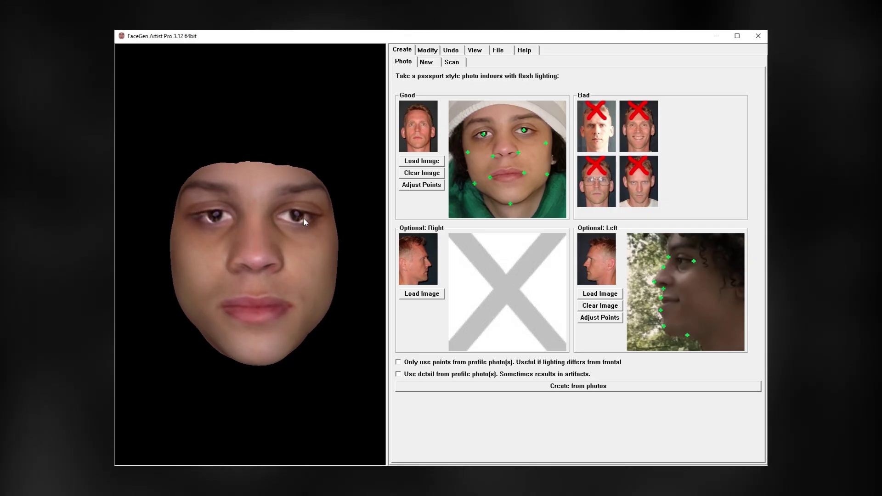
- Check the face in profile and set Chin pronounced/recessed to -2.38
drag(305, 225, 310, 388)
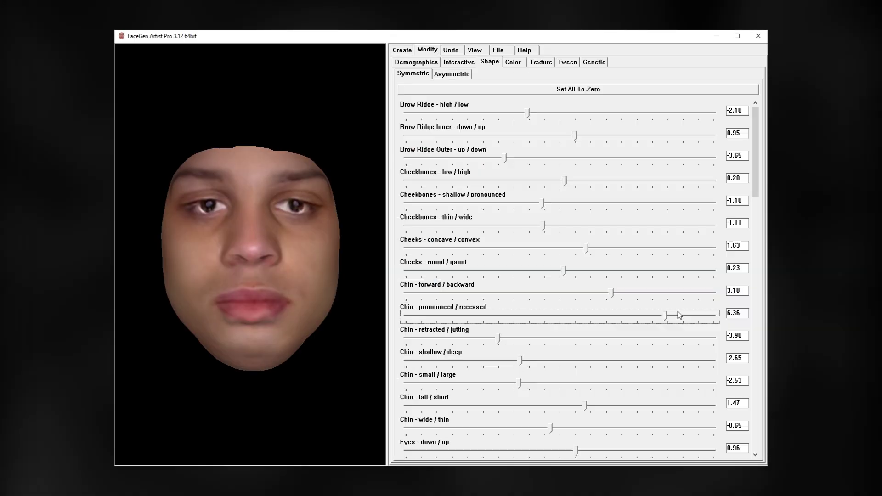
drag(679, 315, 526, 320)
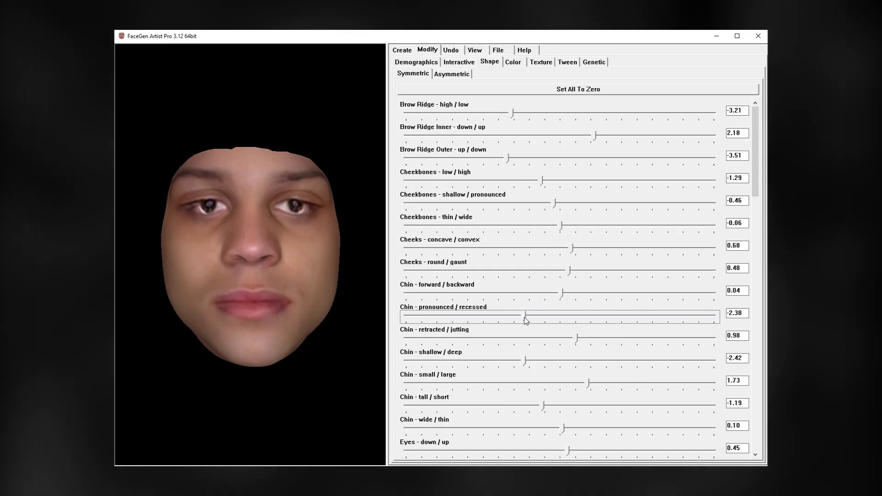
text(aviersobased_test)
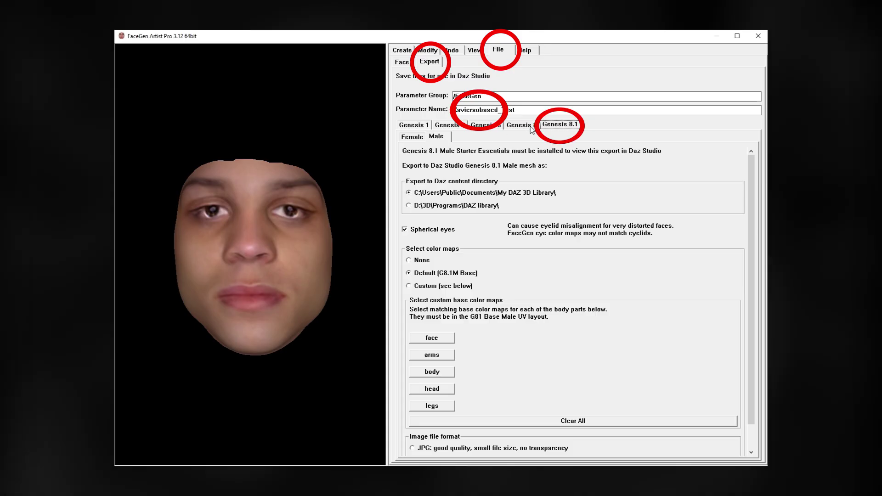
- Export the face as a Genesis 8.1 Male morph for Daz Studio
click(564, 127)
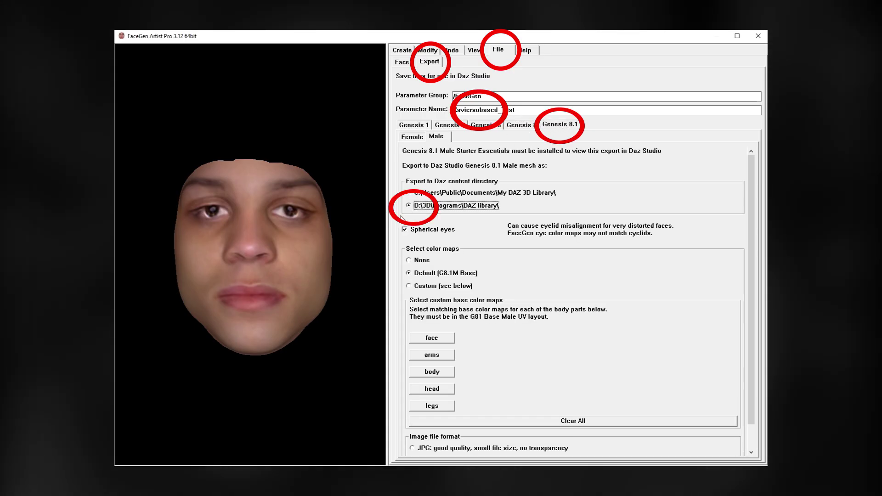
scroll(412, 303, down, 2)
click(570, 451)
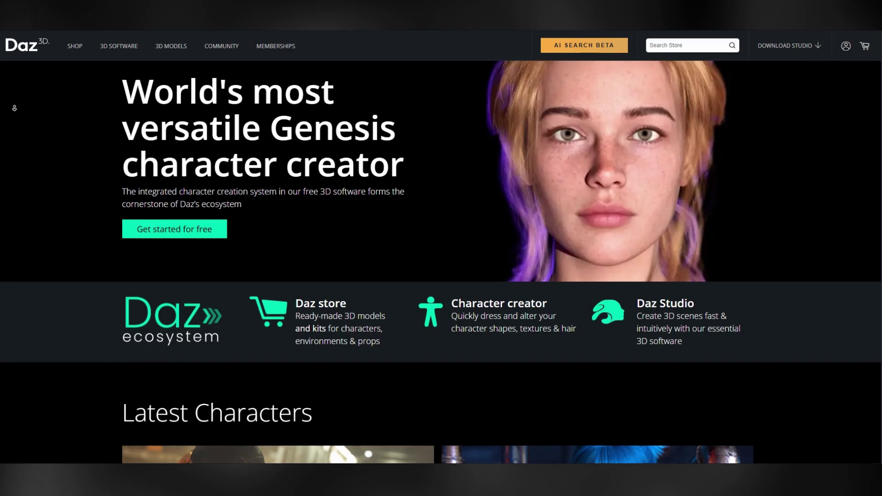
scroll(441, 262, down, 3)
scroll(441, 262, down, 4)
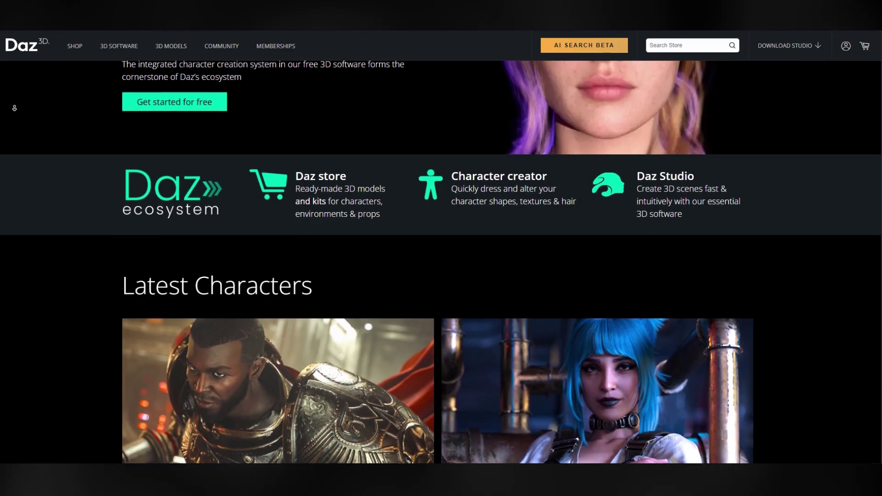
scroll(441, 261, down, 4)
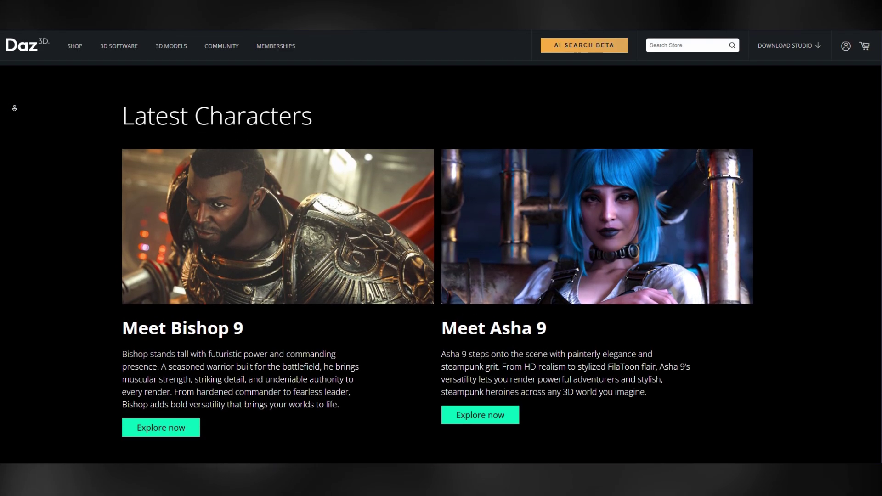
scroll(441, 262, down, 3)
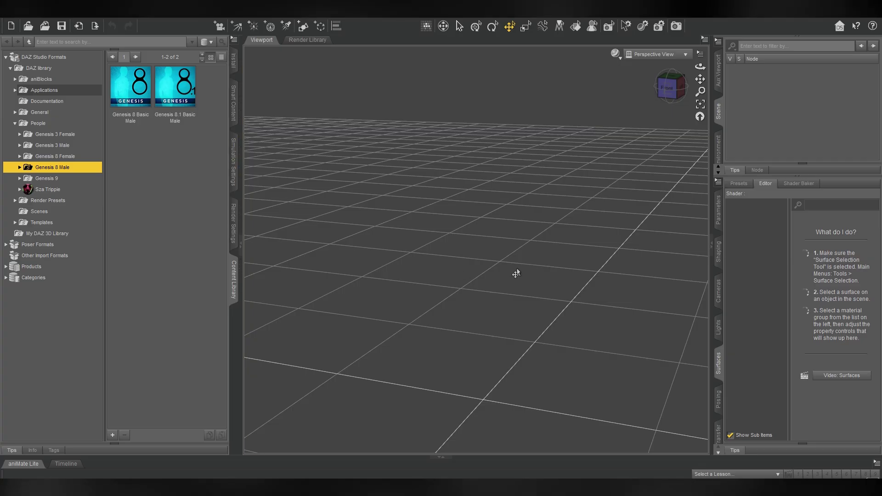
- Add a Genesis 8.1 Basic Male to the scene and show its Actor parameters
drag(175, 92, 487, 270)
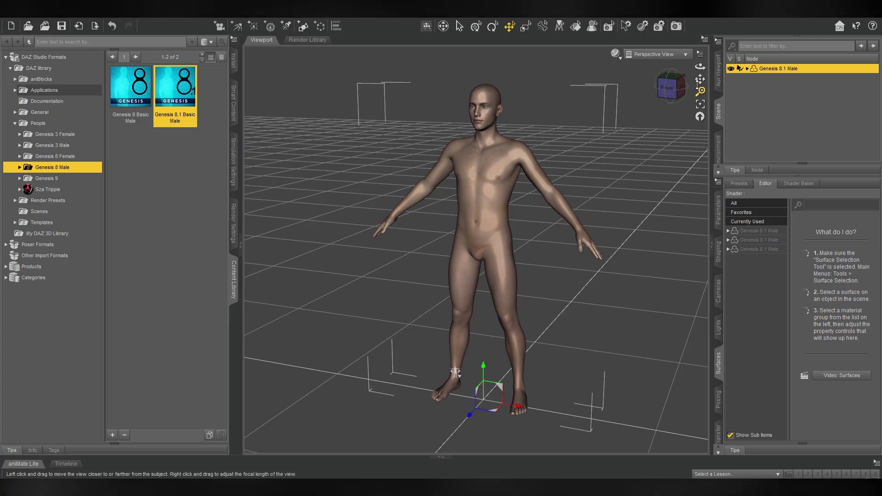
drag(700, 67, 703, 67)
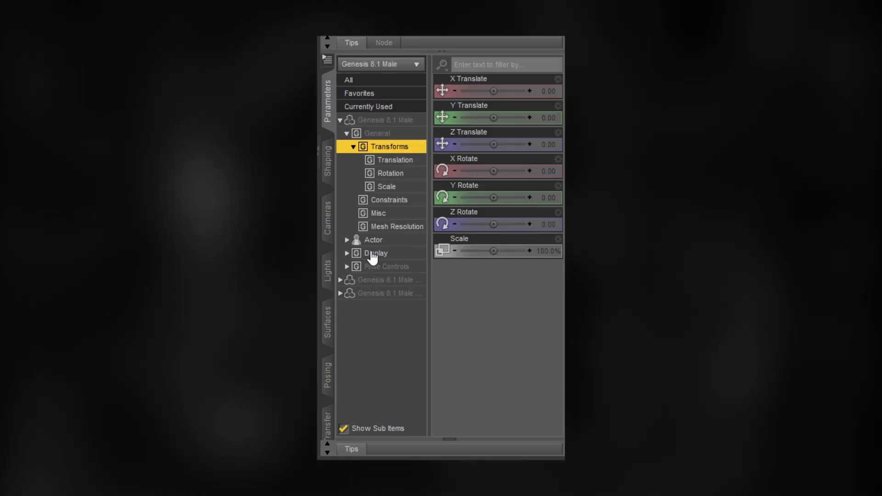
click(373, 239)
- Filter the parameters for 'xavier' and set the Xaviersobased5 morph to 100%
click(468, 67)
text(xavier)
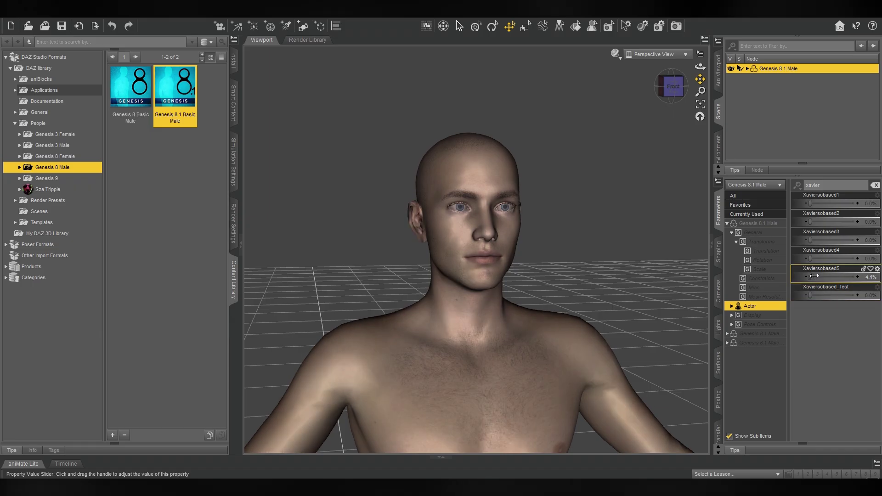
drag(461, 198, 556, 209)
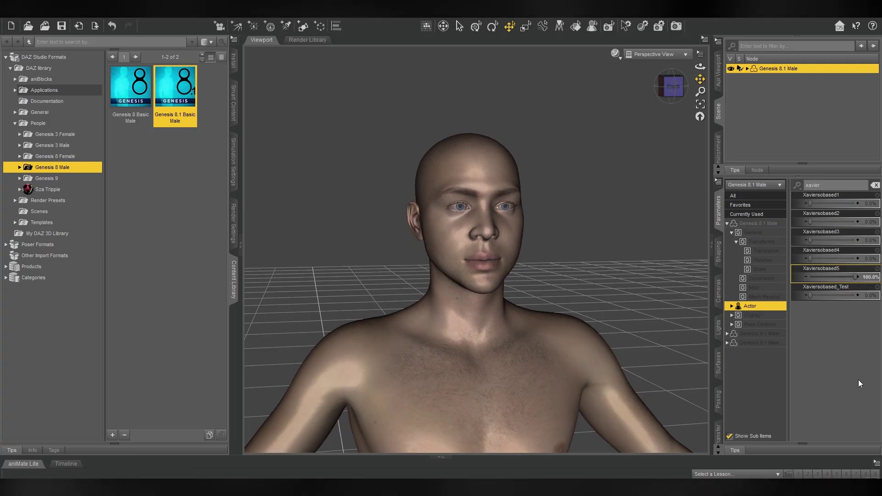
scroll(624, 345, down, 2)
scroll(625, 330, up, 2)
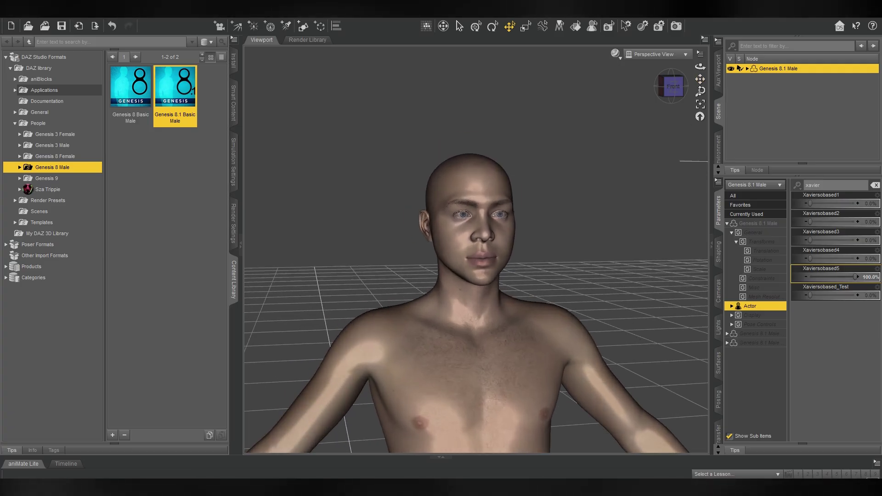
- Expand the Genesis 8.1 Male surfaces in the Surfaces editor and select the Face surface
drag(699, 66, 711, 70)
click(718, 363)
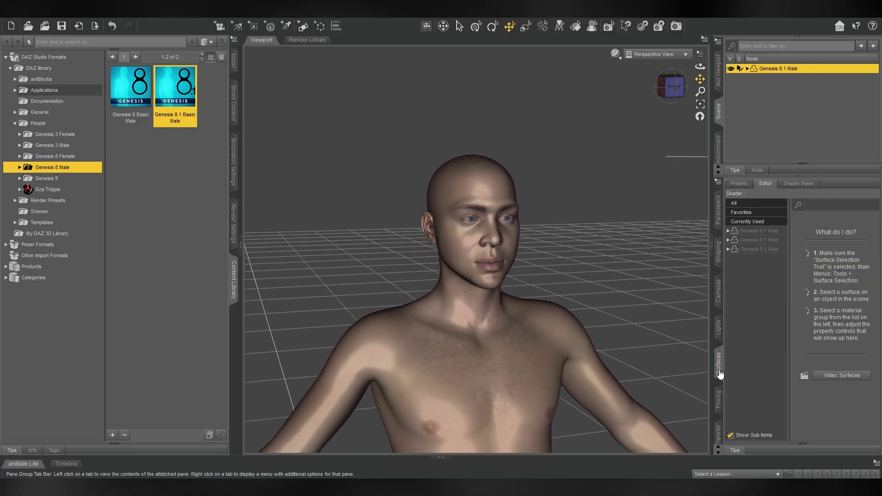
click(728, 231)
click(770, 286)
click(733, 285)
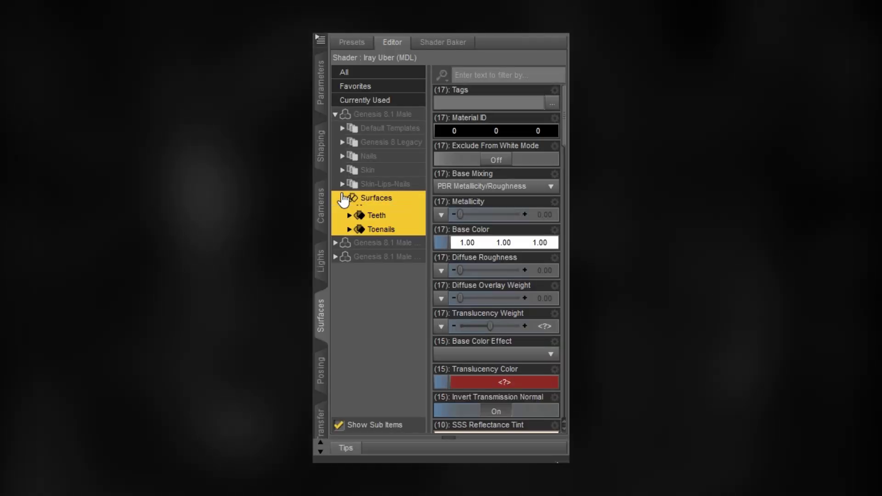
click(760, 305)
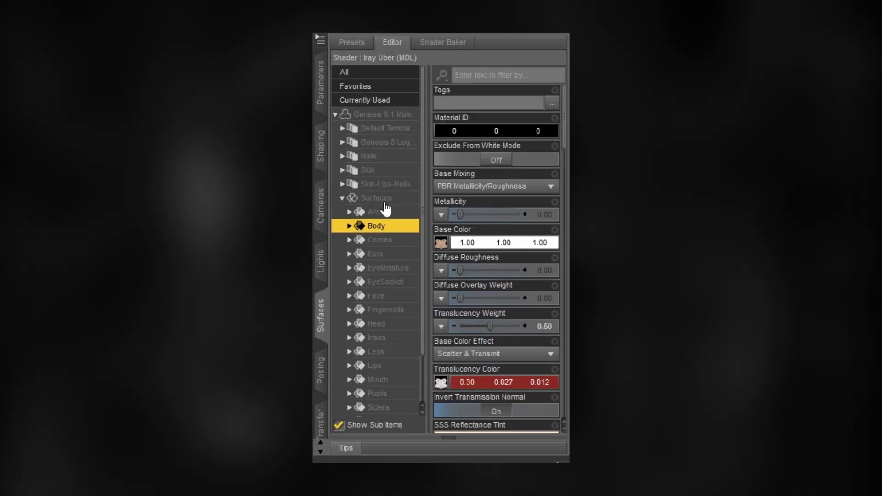
click(383, 199)
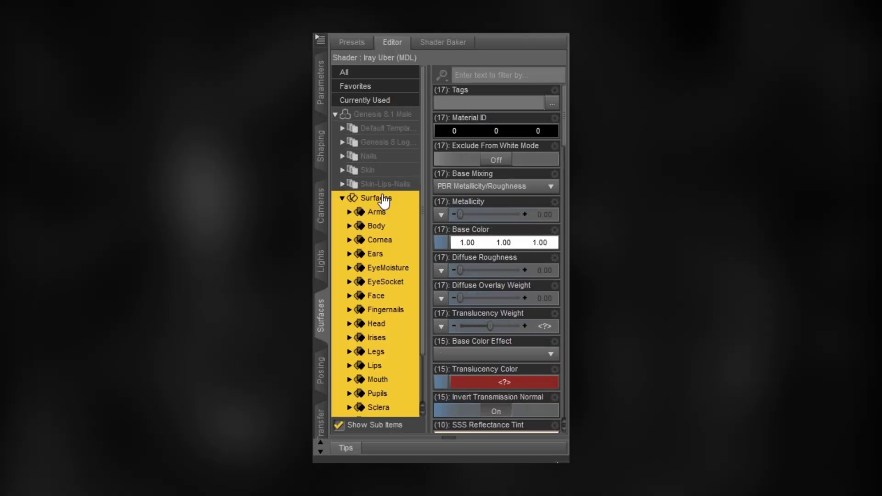
scroll(384, 229, down, 1)
click(376, 283)
click(396, 255)
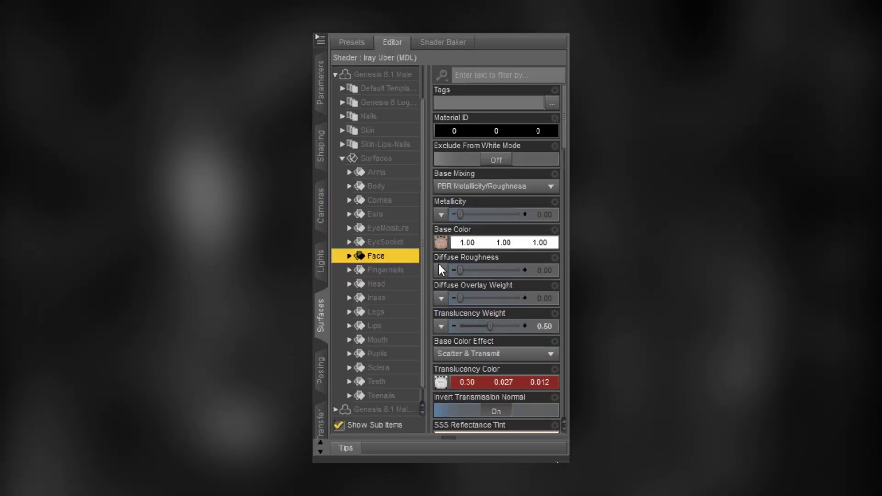
- Browse via DAZ Library > Runtime > Textures > FaceGen > Genesis81M to the Xaviersobased4 folder for the Face base colour
click(440, 242)
click(454, 60)
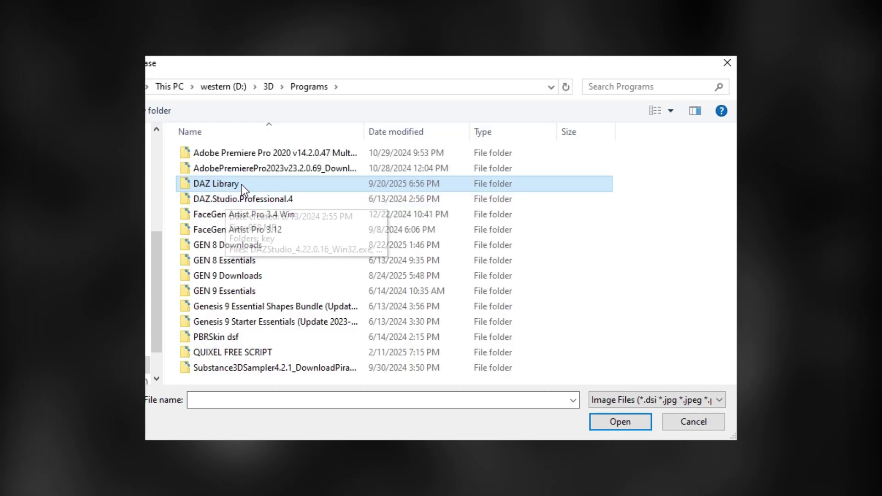
double_click(241, 184)
double_click(222, 273)
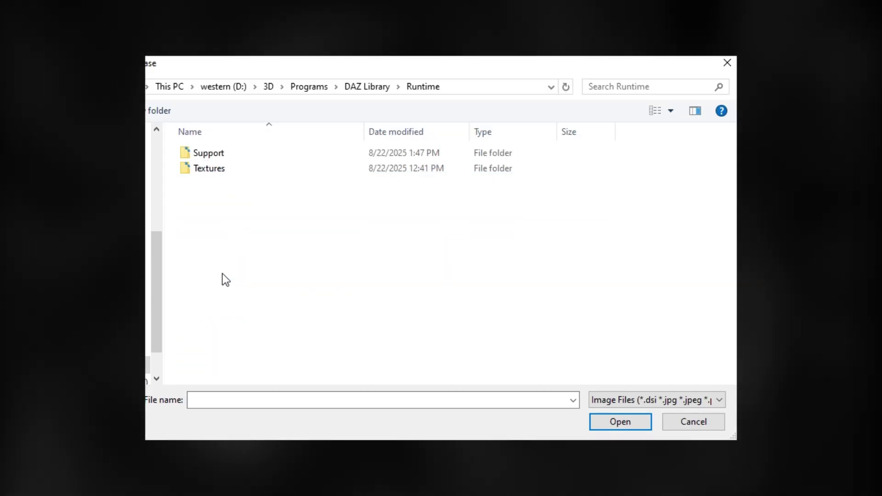
double_click(219, 167)
scroll(222, 257, down, 1)
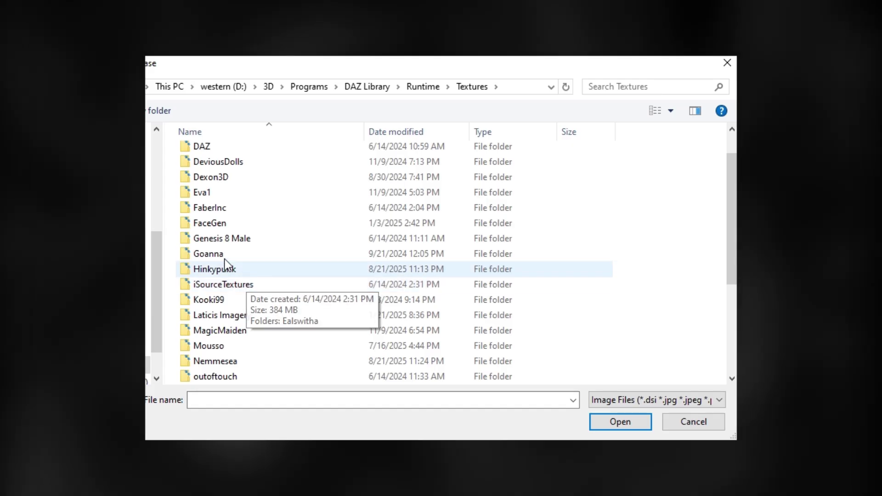
double_click(215, 222)
double_click(238, 169)
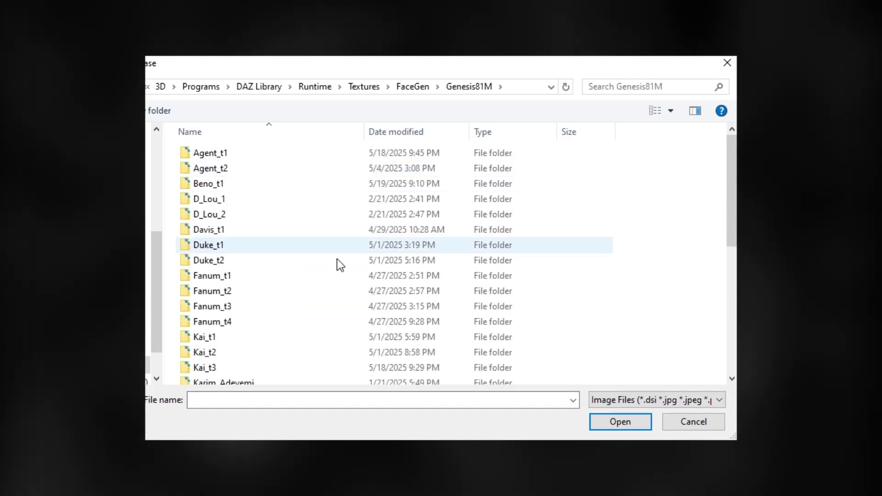
scroll(338, 262, down, 6)
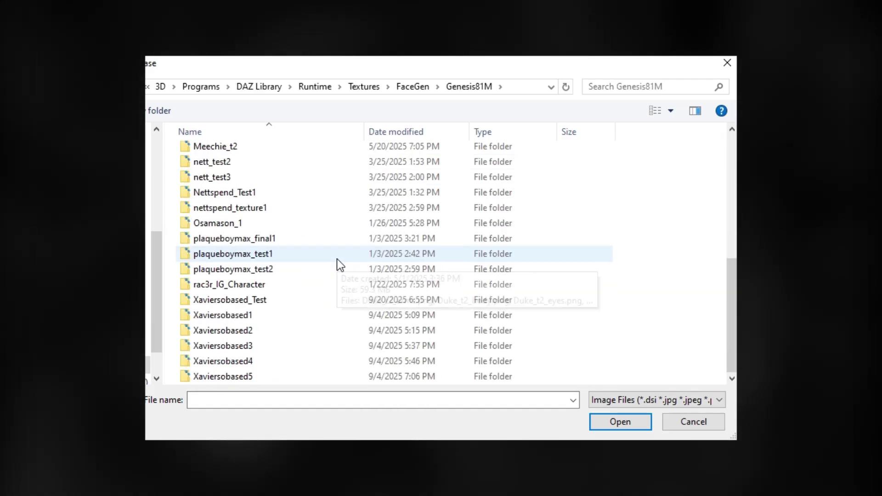
double_click(267, 361)
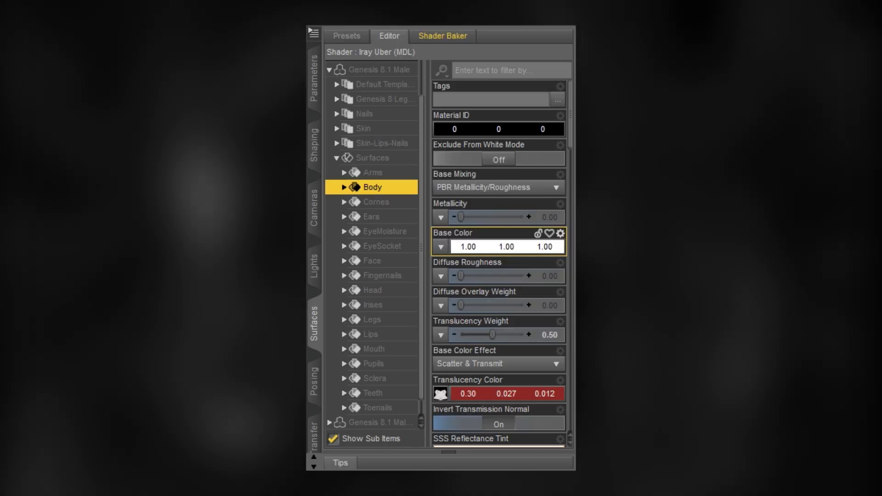
- Assign a base colour image to the Ears surface, then start exporting the figure
click(373, 217)
click(436, 246)
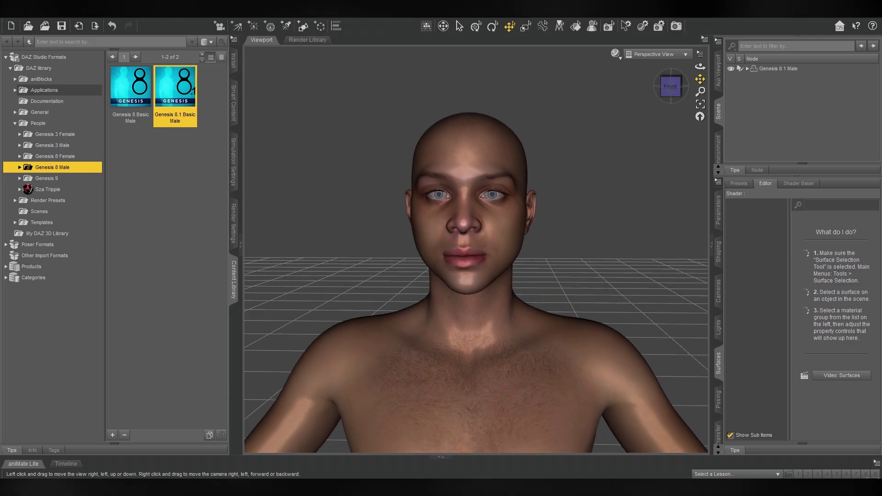
scroll(610, 206, down, 10)
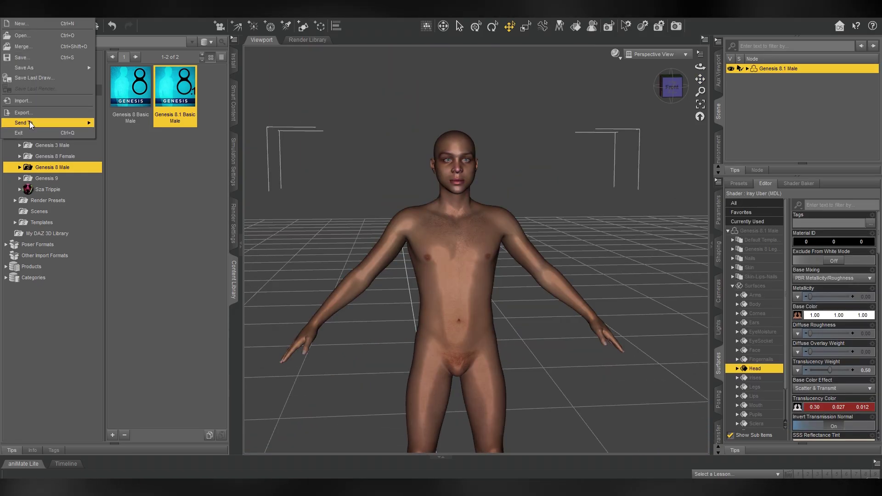
click(23, 112)
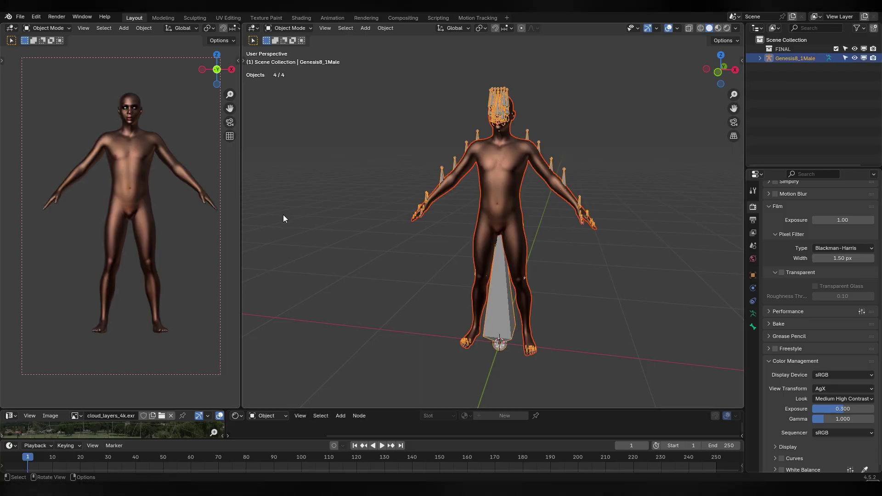
- Clear the parent of the character's body meshes
middle_drag(281, 220, 380, 223)
click(386, 28)
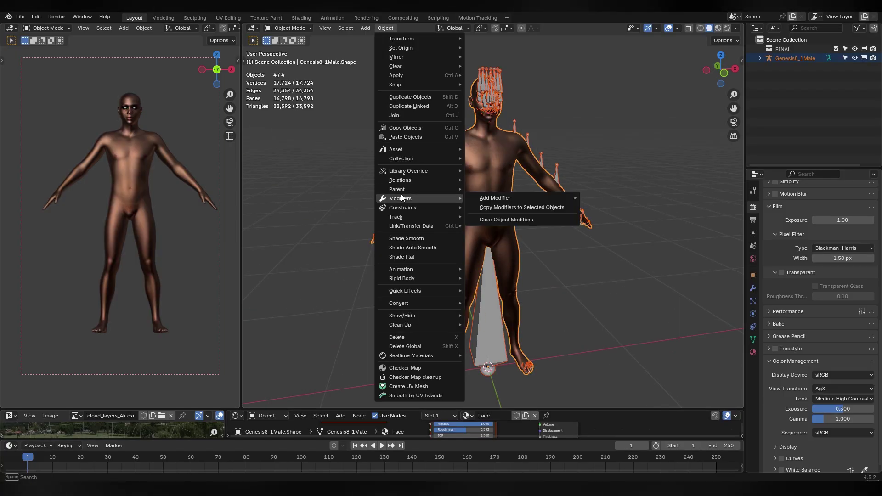
click(385, 28)
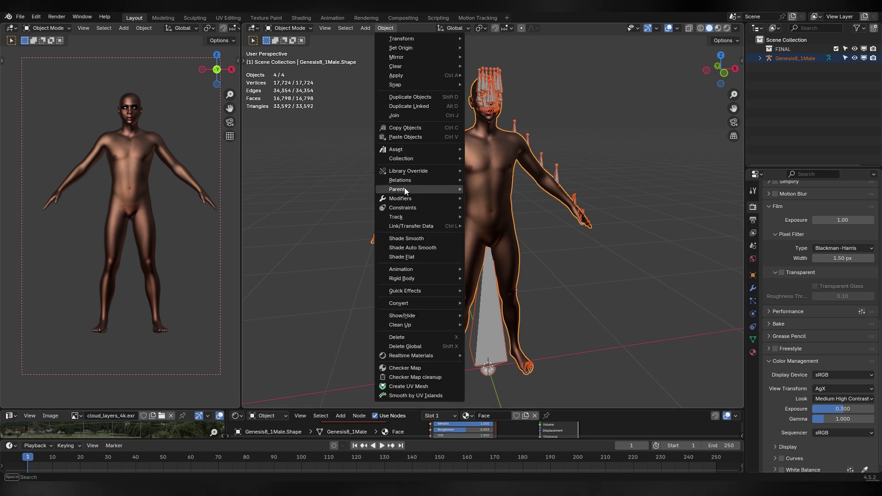
mouse_move(405, 189)
click(528, 355)
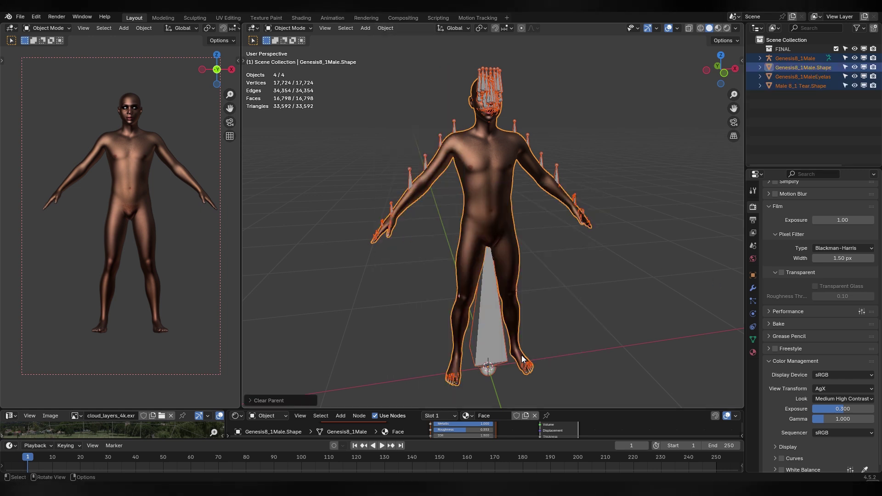
- Delete the armature
click(793, 59)
key(x)
click(657, 149)
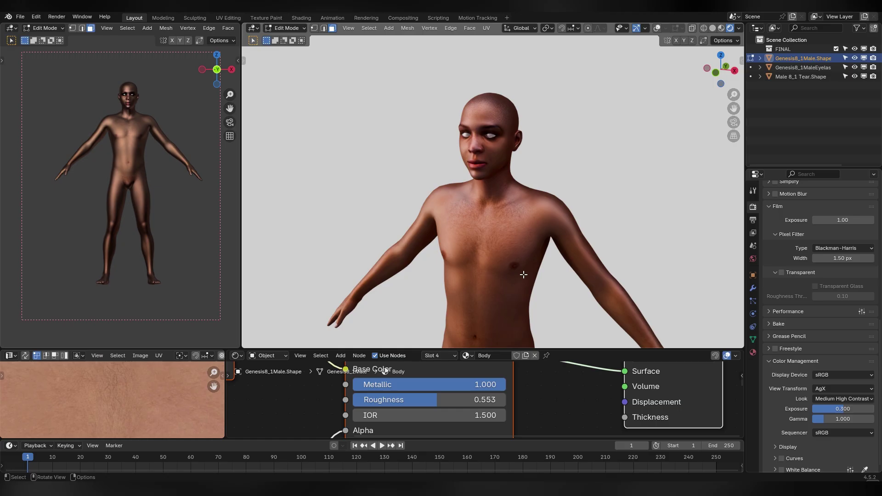
- Delete the stray eye vertices in Edit Mode and set the Tear transmission weight to 0.950
click(490, 110)
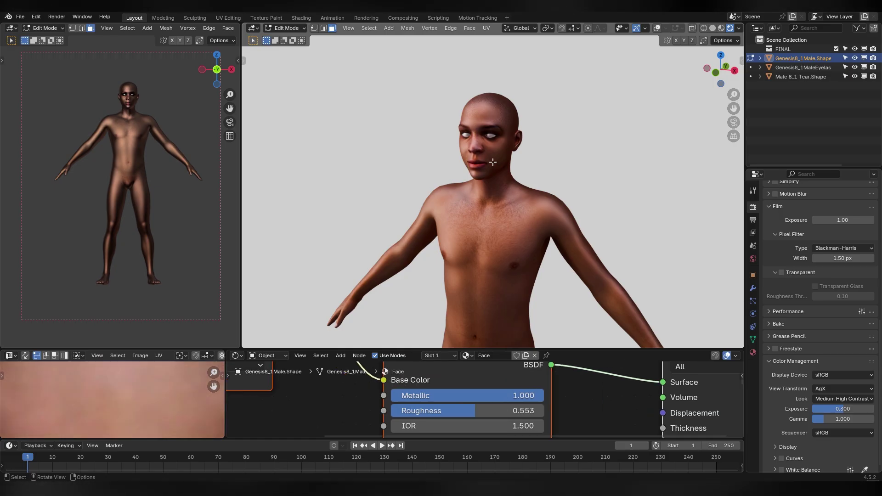
click(472, 167)
click(519, 139)
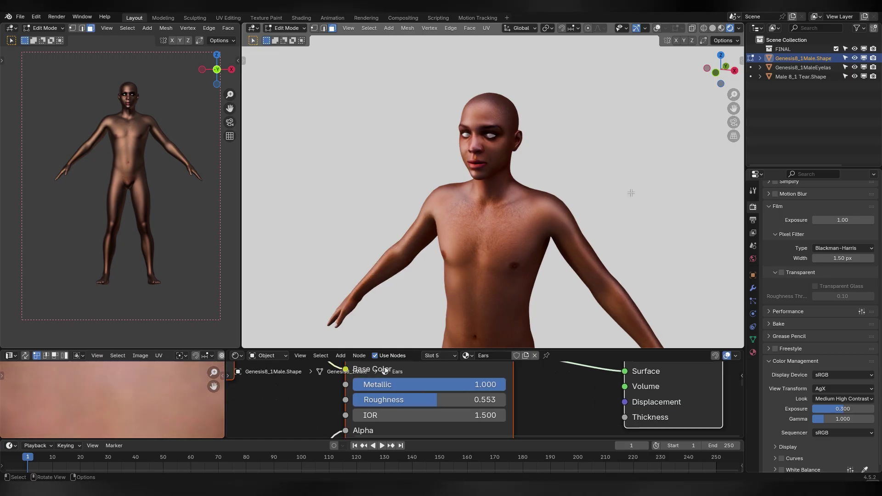
scroll(684, 207, down, 3)
click(545, 237)
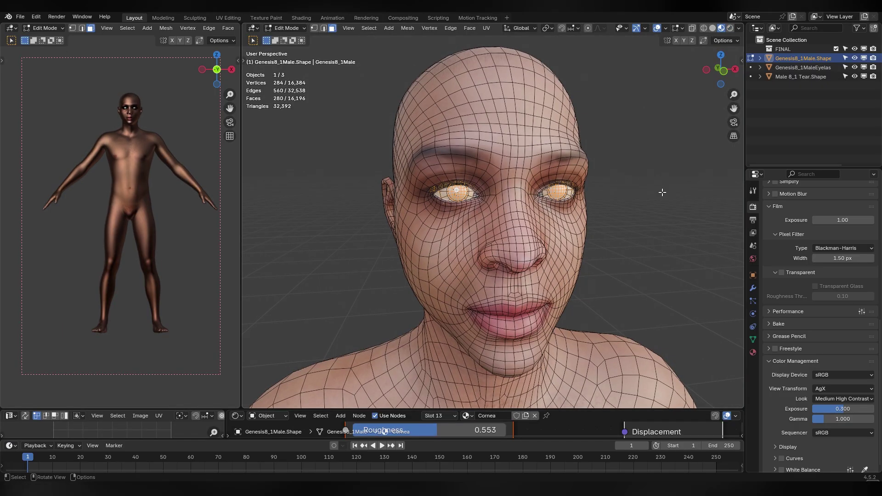
key(x)
key(Escape)
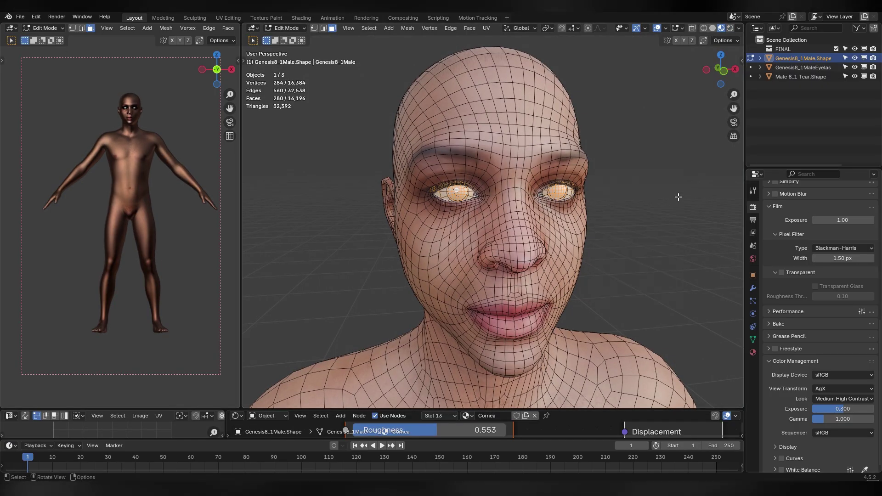
key(x)
click(678, 197)
key(Tab)
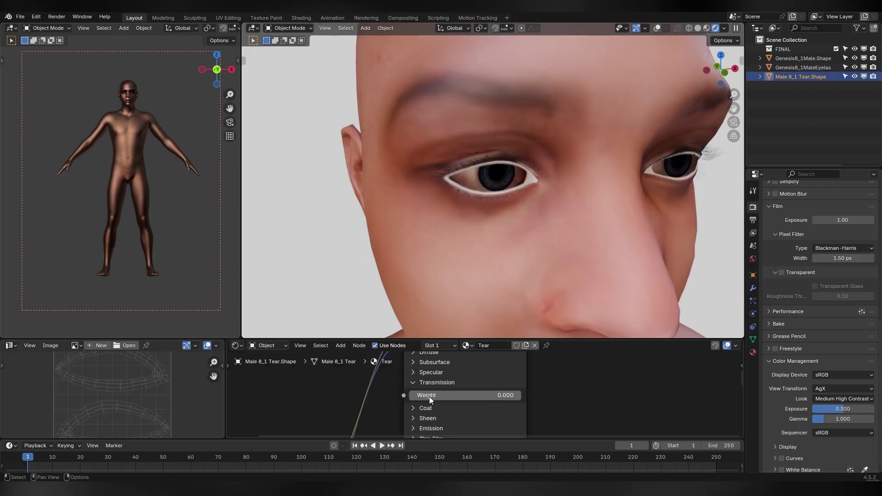
drag(428, 395, 455, 395)
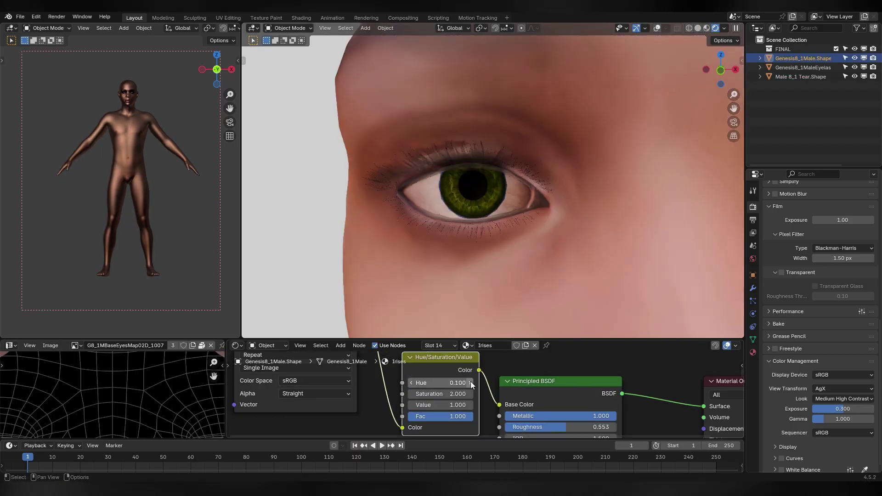
- Raise the iris Hue/Saturation hue three steps, shifting the eye colour from green toward purple
click(470, 383)
click(470, 383)
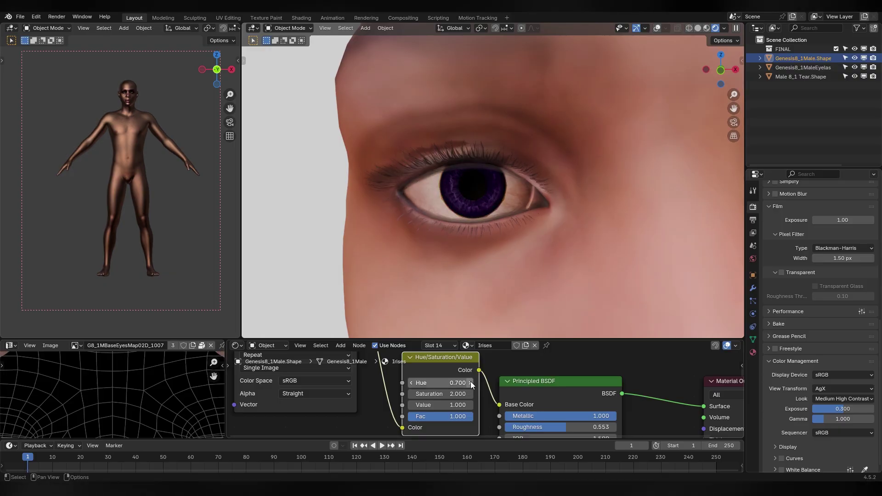
click(470, 383)
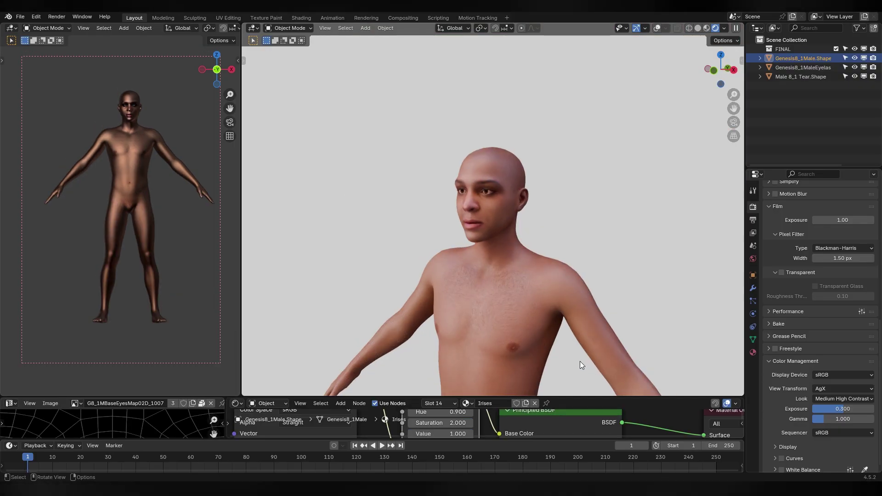
middle_drag(579, 361, 637, 357)
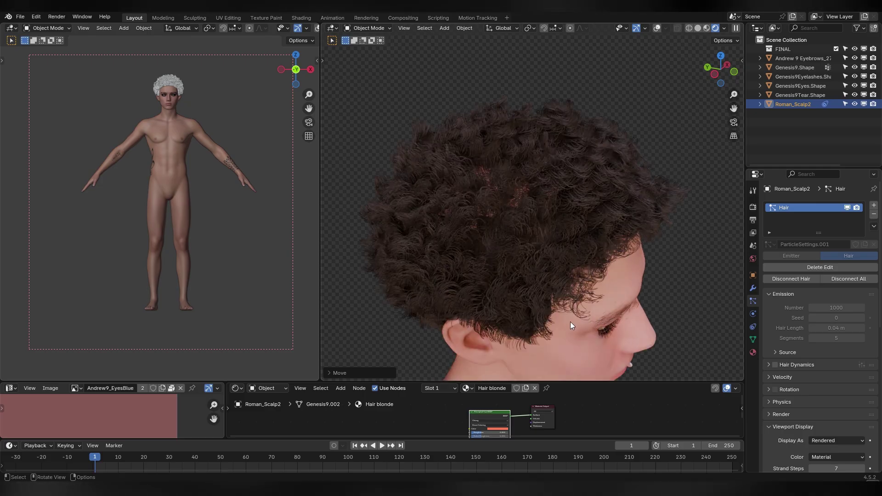
- Scroll the 'curly hair' results to reach the Curly Hairs Brown 04 model page
middle_drag(571, 325, 592, 308)
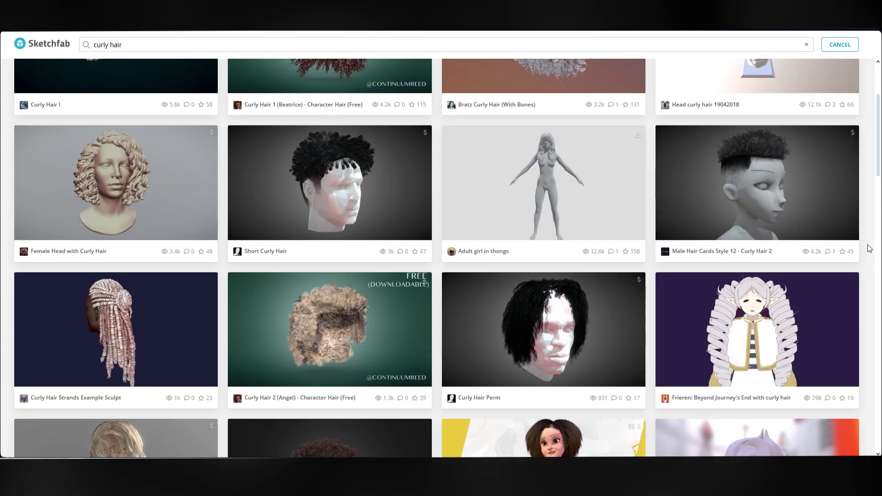
scroll(869, 249, down, 10)
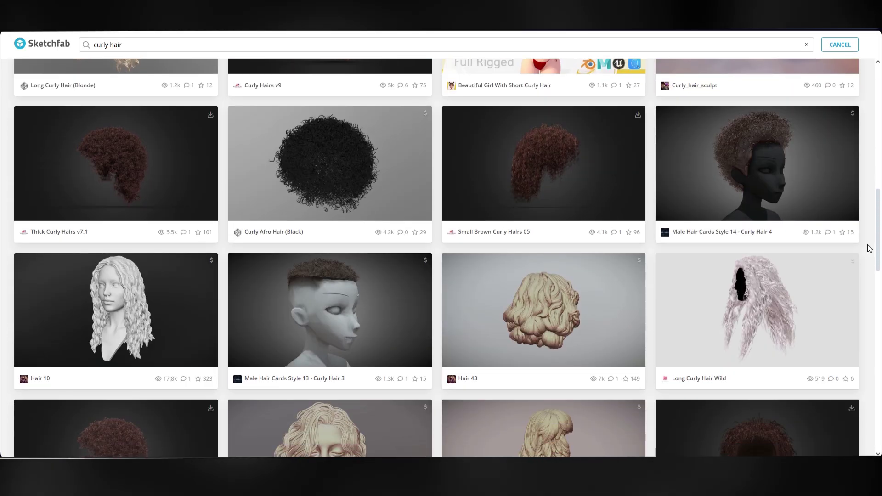
scroll(869, 249, down, 10)
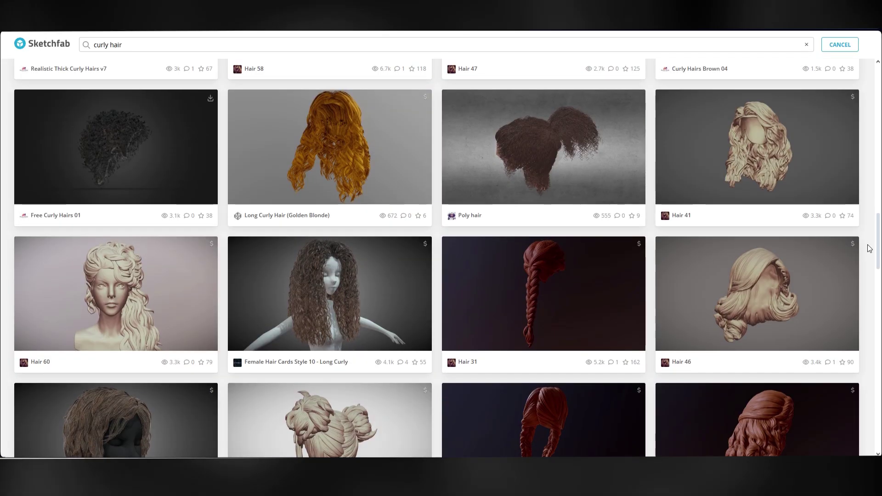
scroll(869, 248, down, 8)
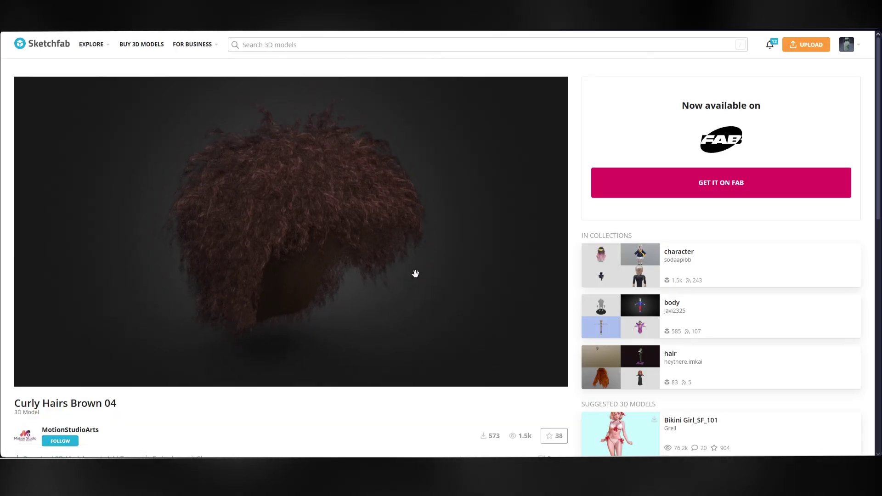
- Place the curly hair mesh onto the character's head and clear the selection
drag(415, 274, 447, 274)
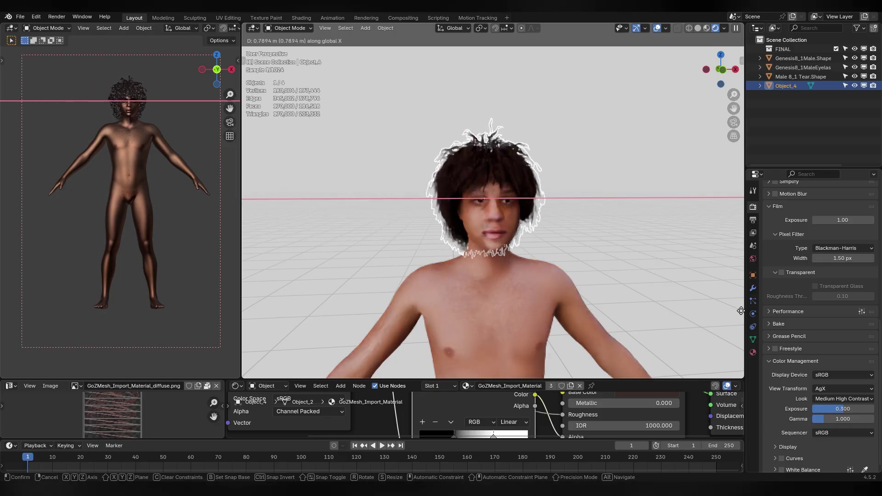
click(740, 311)
key(alt+a)
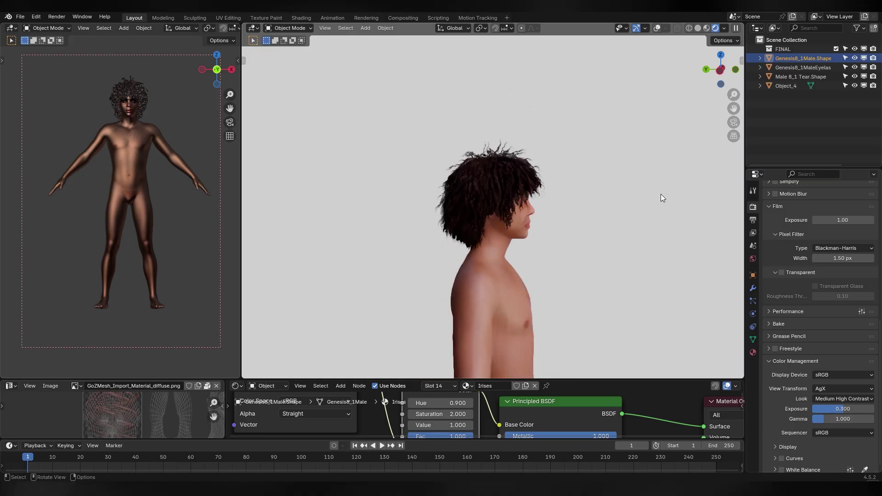
middle_drag(742, 195, 657, 227)
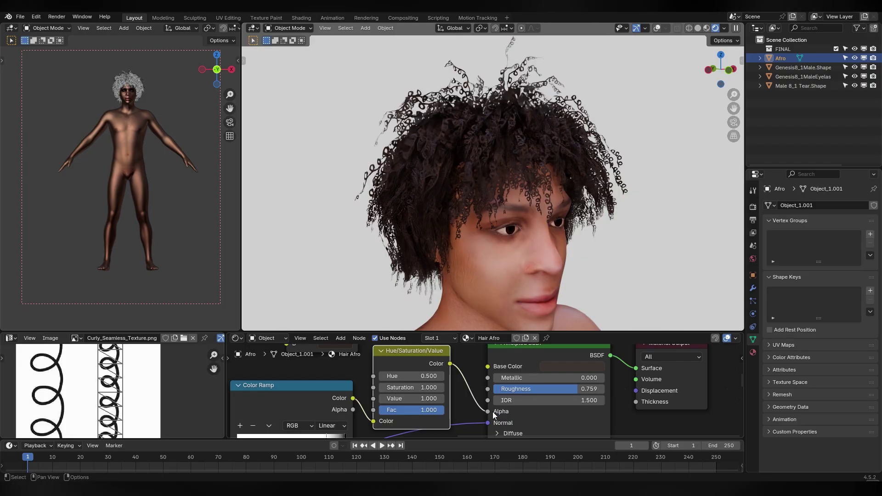
scroll(488, 250, up, 3)
scroll(477, 259, up, 3)
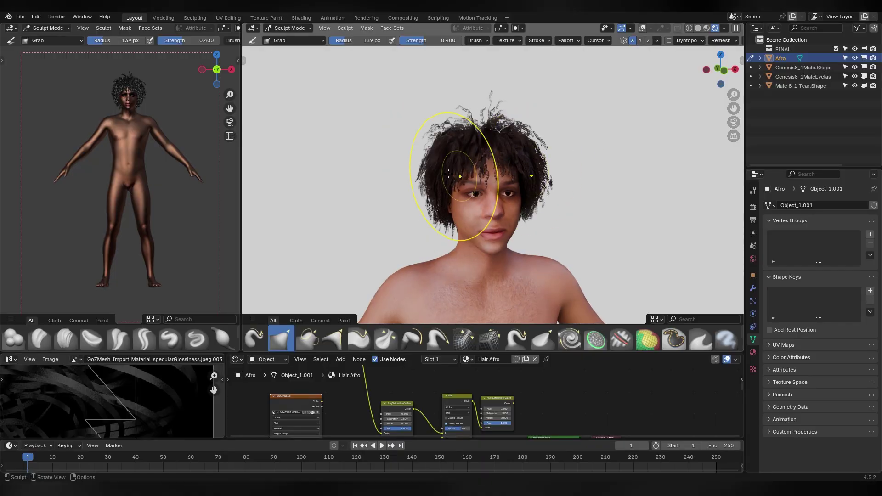
- Pull part of the face into a new shape with a Grab brush stroke
middle_drag(448, 174, 431, 164)
scroll(439, 172, down, 3)
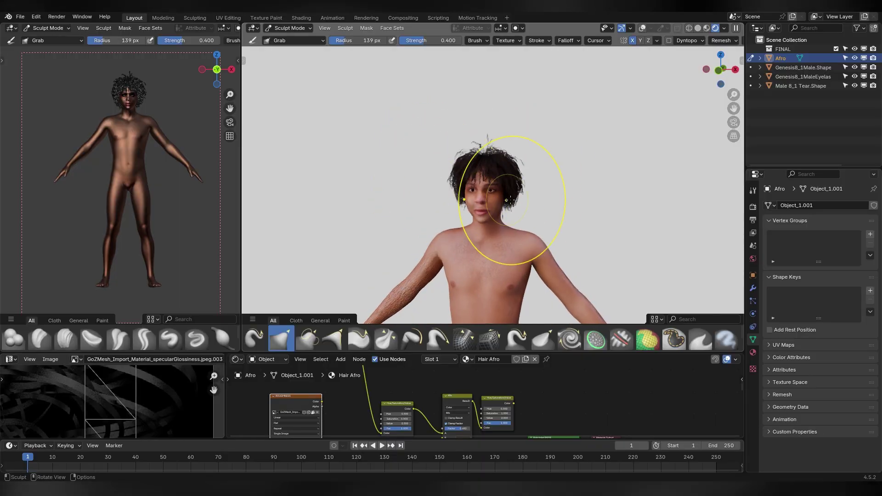
middle_drag(515, 206, 442, 196)
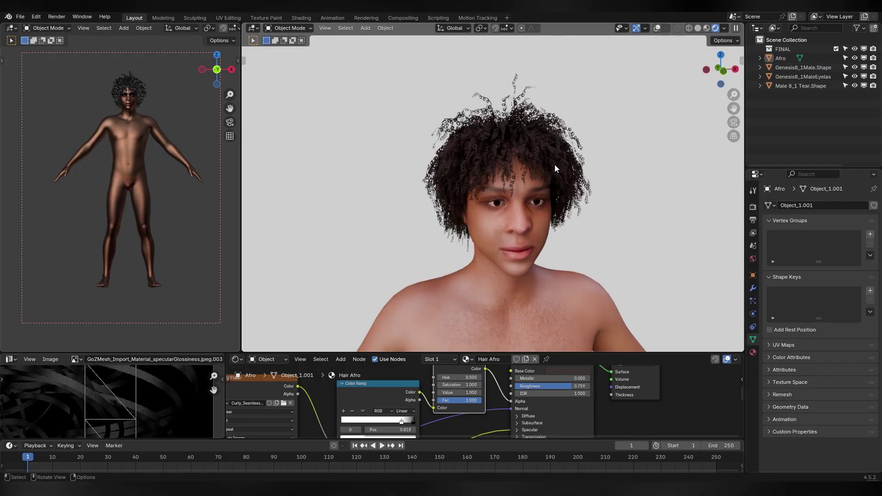
middle_drag(555, 164, 531, 144)
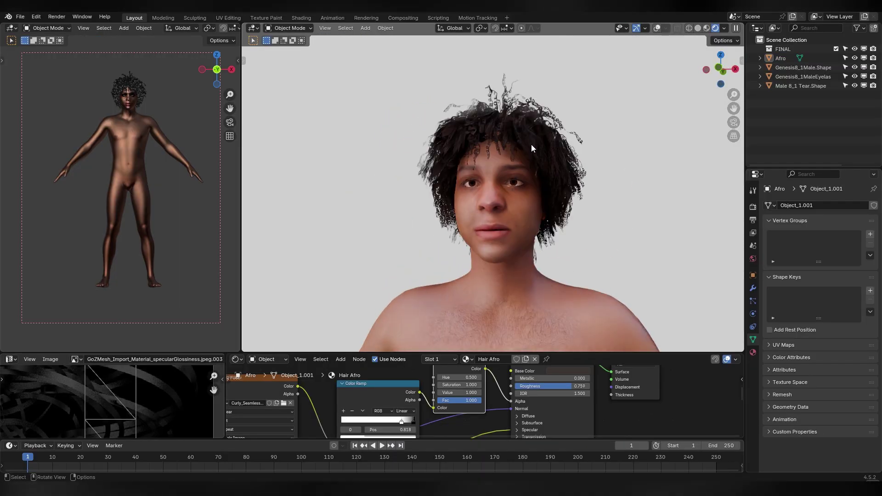
scroll(560, 185, down, 2)
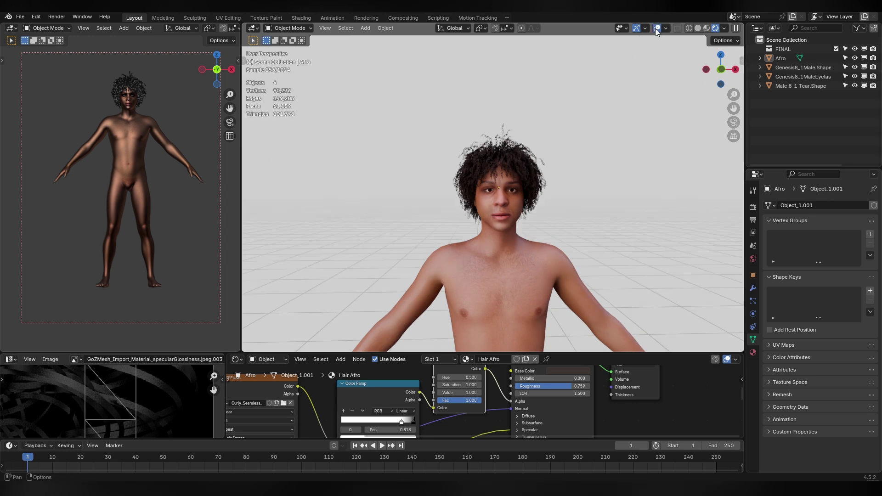
scroll(607, 205, up, 3)
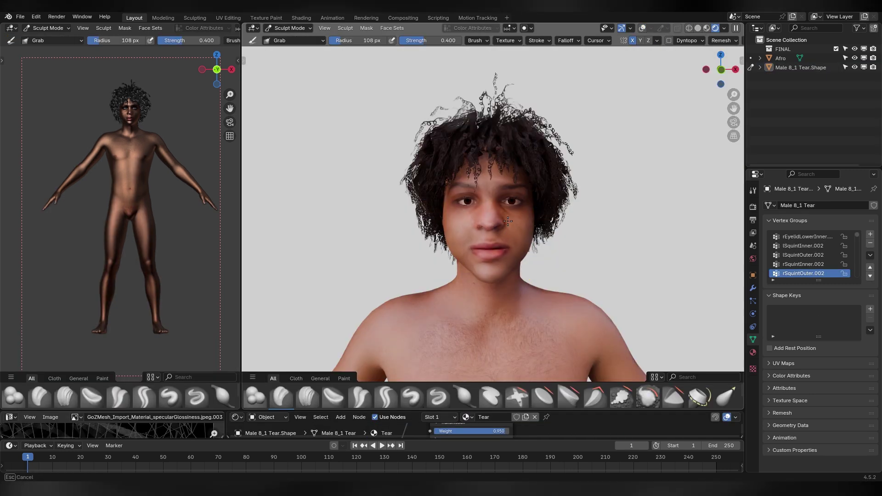
drag(505, 202, 508, 189)
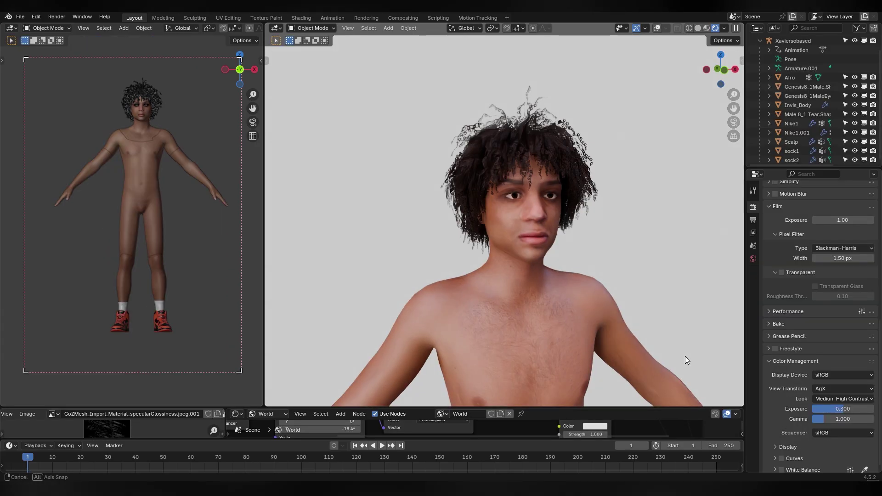
mouse_move(684, 356)
middle_down()
mouse_move(660, 347)
mouse_move(656, 359)
mouse_move(674, 360)
middle_up()
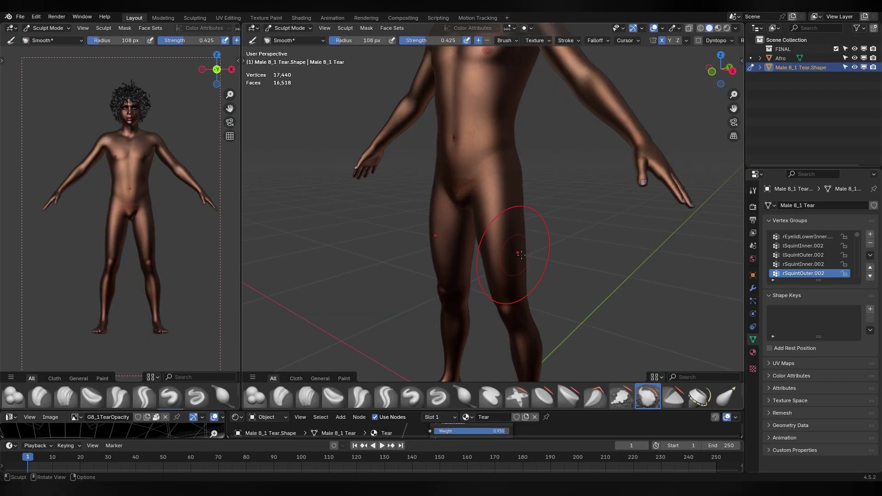
- Switch from the Smooth to the Grab brush and snap to a front orthographic view
mouse_move(521, 254)
middle_down()
mouse_move(532, 244)
mouse_move(510, 231)
mouse_move(493, 251)
middle_up()
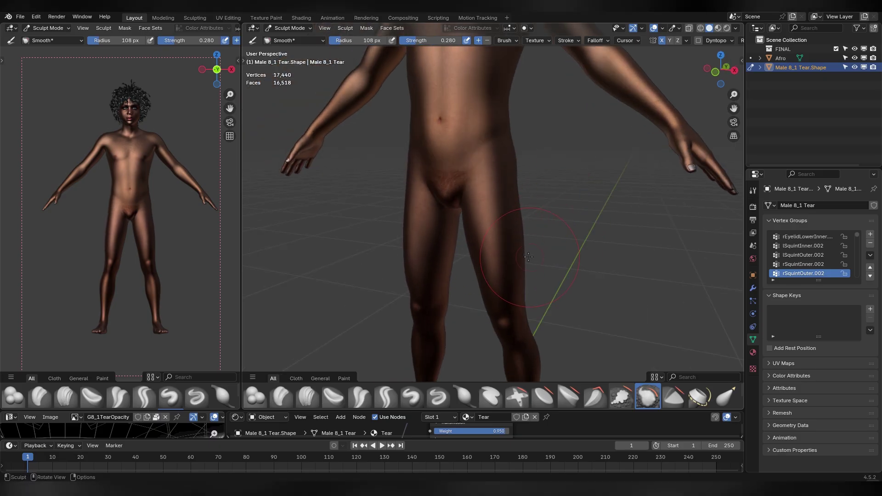
key(g)
alt+middle_drag(528, 256, 532, 206)
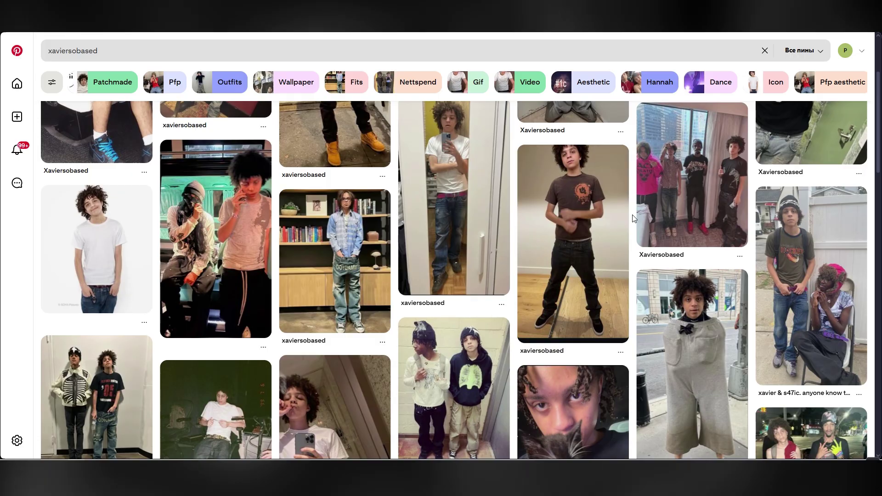
scroll(633, 218, down, 5)
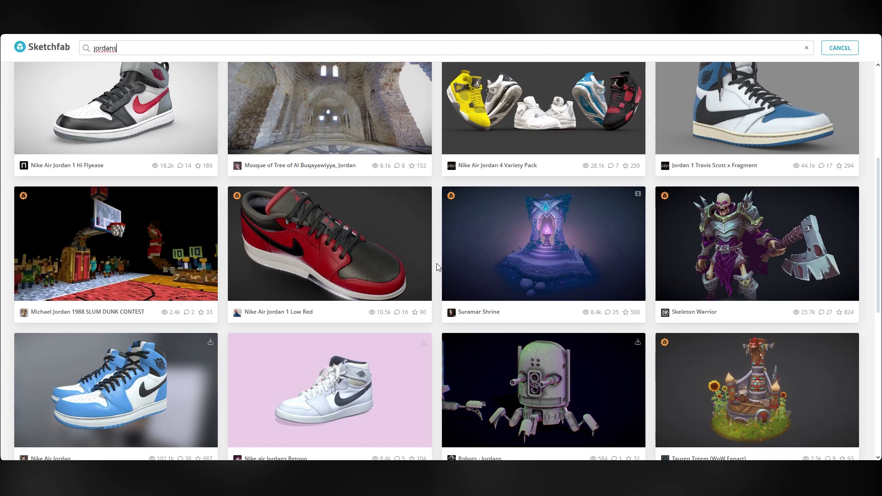
- Scroll through Sketchfab's 'jordans' results toward the NIKE DUNK HIGH syracuse model
scroll(434, 264, down, 10)
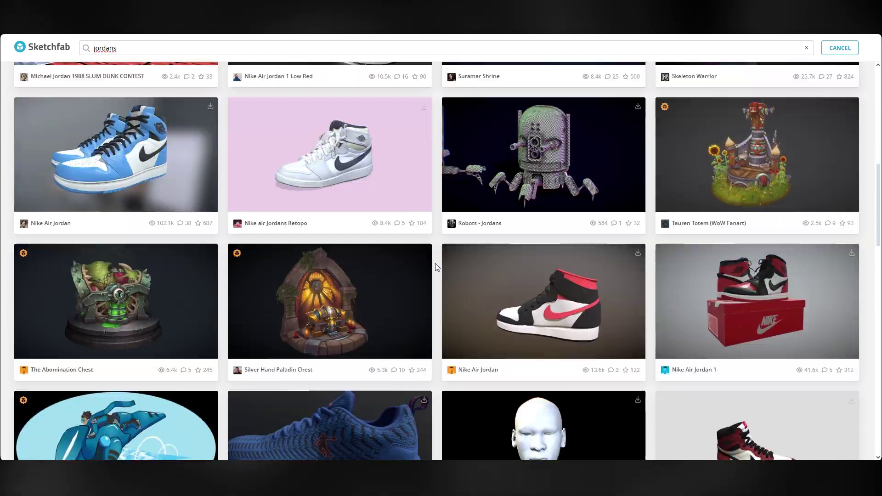
scroll(436, 263, down, 15)
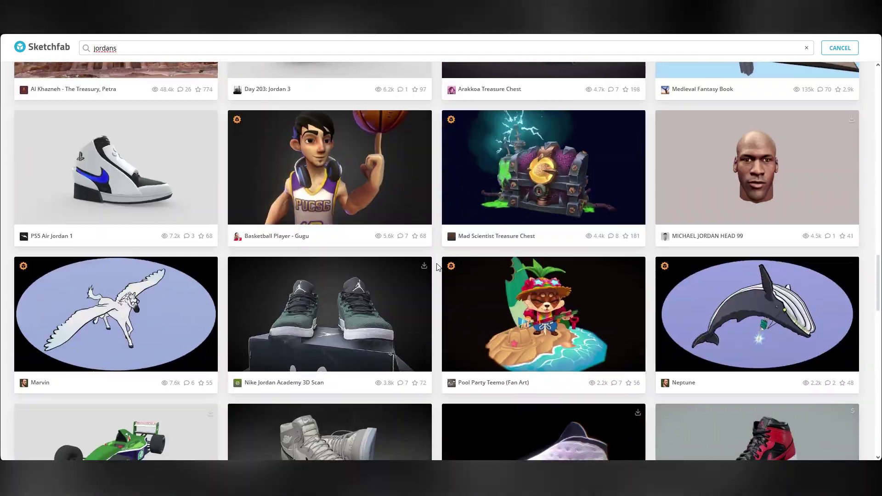
scroll(437, 268, down, 3)
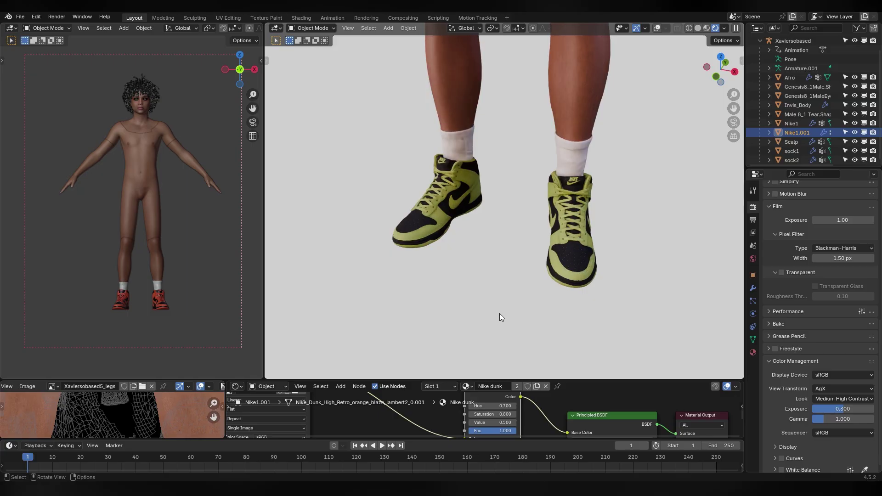
- Orbit around the green sneakers and the clothed avatar, ending on a front view
scroll(531, 314, up, 2)
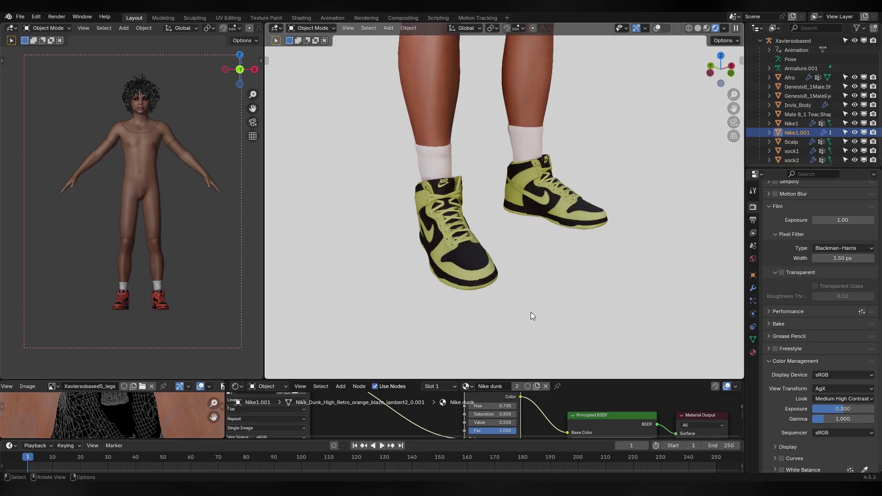
scroll(571, 299, up, 3)
middle_drag(570, 297, 599, 295)
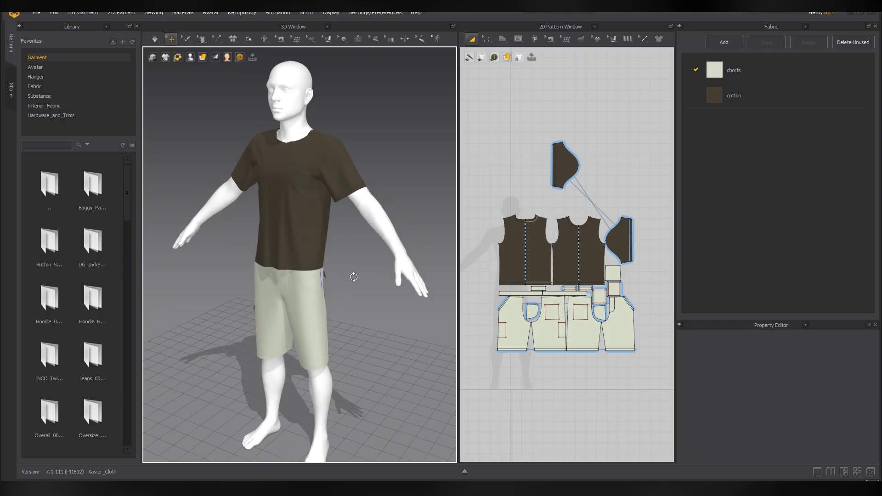
mouse_move(371, 277)
right_down()
mouse_move(345, 262)
mouse_move(376, 282)
mouse_move(351, 276)
right_up()
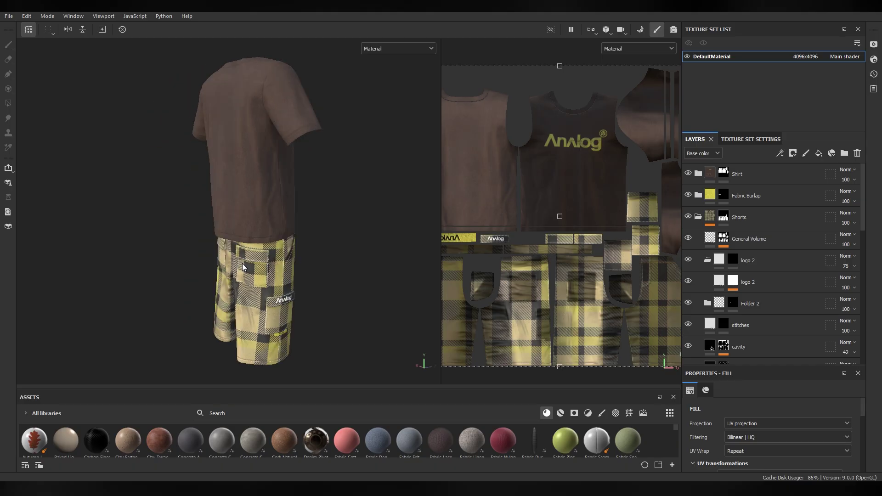
mouse_move(257, 257)
alt+mouse_down()
mouse_move(221, 257)
mouse_move(291, 262)
mouse_move(256, 262)
mouse_move(299, 249)
alt+mouse_up()
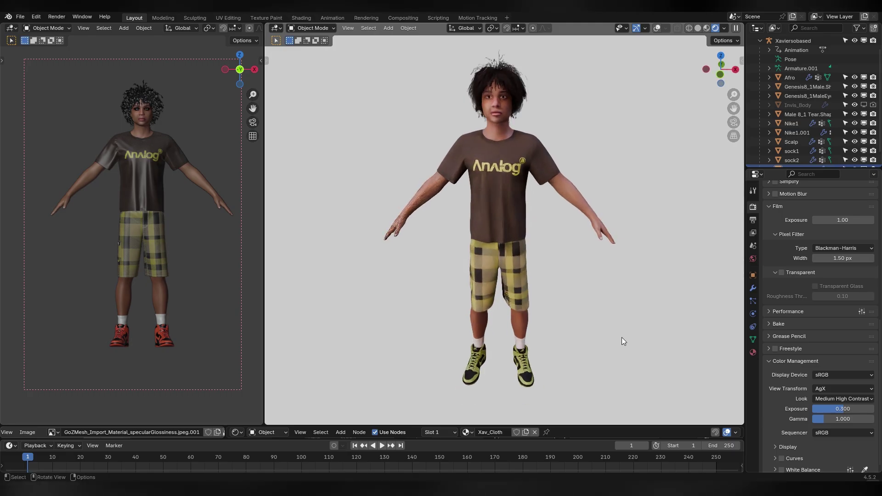
- Switch the dressed character's rig to Pose Mode and rotate the spine bone to tilt the body
mouse_move(602, 322)
middle_down()
mouse_move(614, 324)
mouse_move(606, 311)
middle_up()
scroll(606, 349, up, 5)
scroll(608, 370, down, 5)
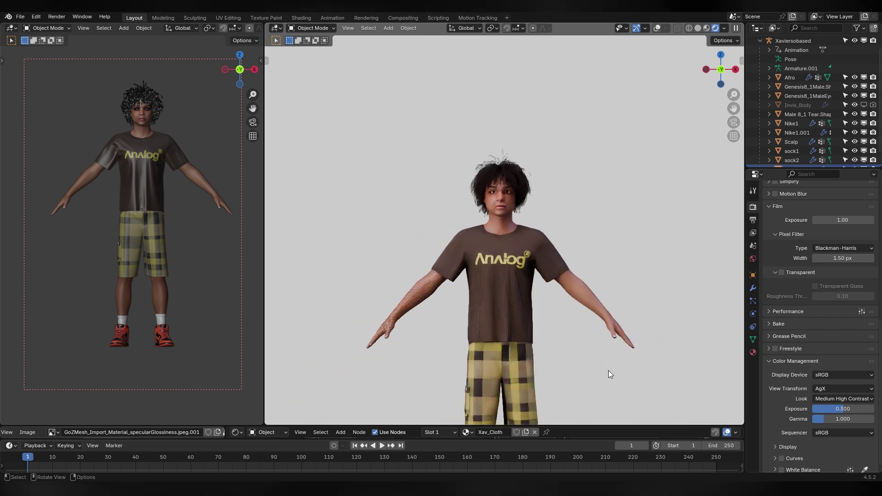
scroll(609, 269, up, 2)
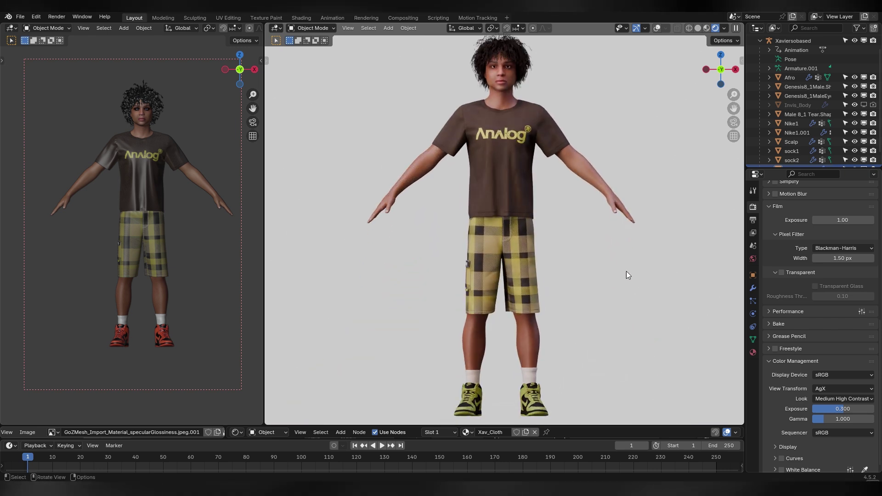
key(ctrl+Tab)
key(r)
key(r)
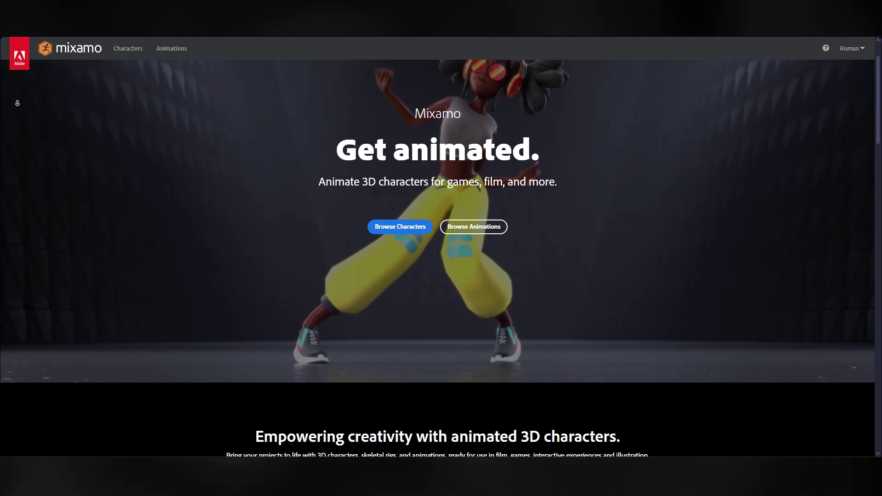
- Scroll Mixamo's auto-rigging overview, then disconnect the Xav_Cloth Roughness link so it stays 0.500
scroll(17, 103, down, 5)
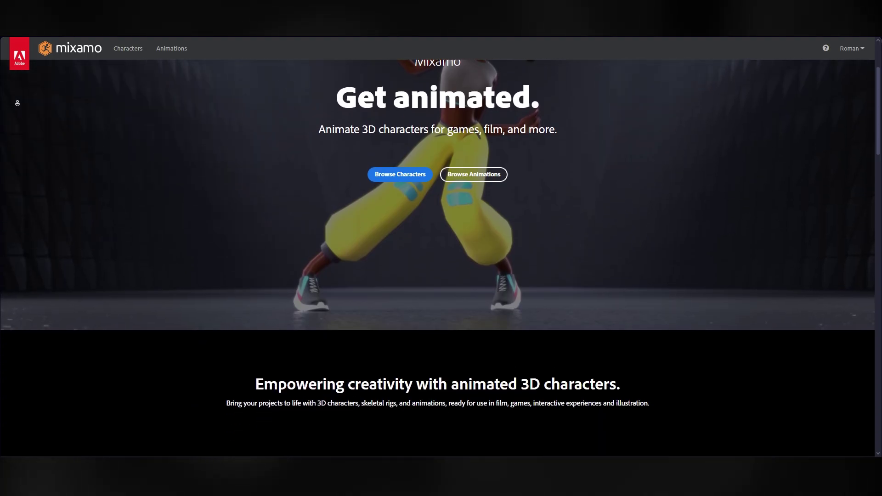
scroll(17, 102, down, 5)
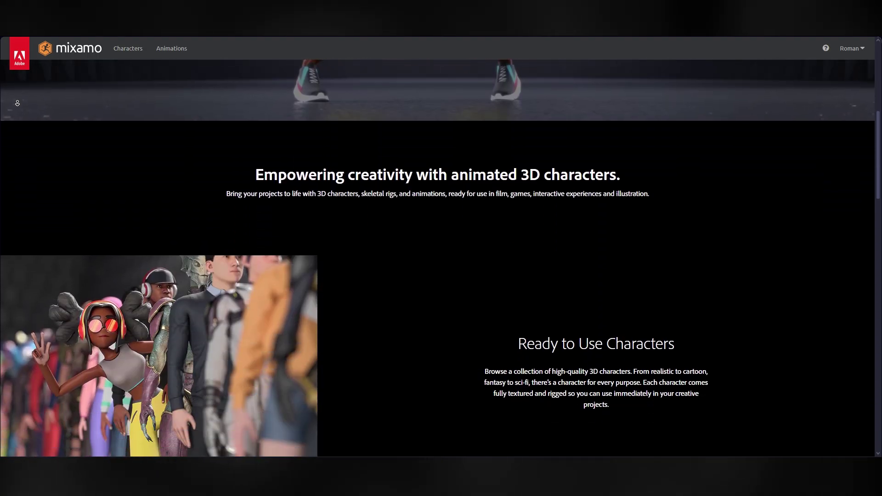
scroll(17, 102, down, 5)
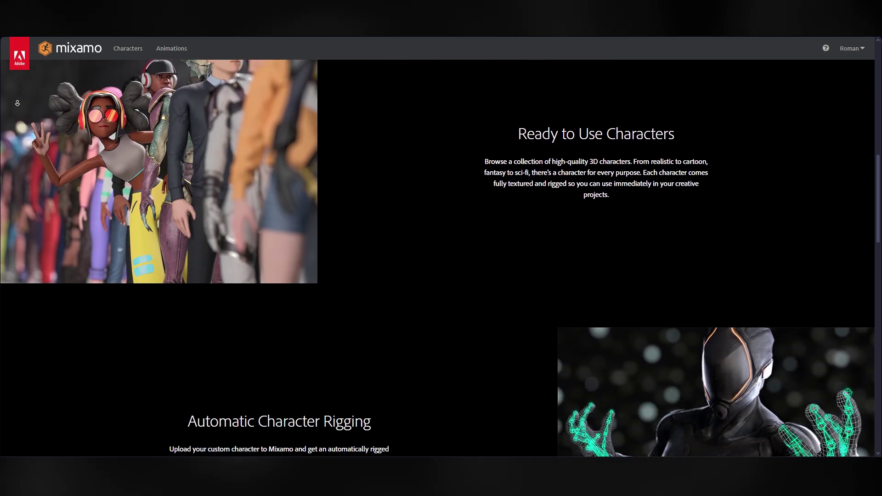
scroll(17, 102, down, 3)
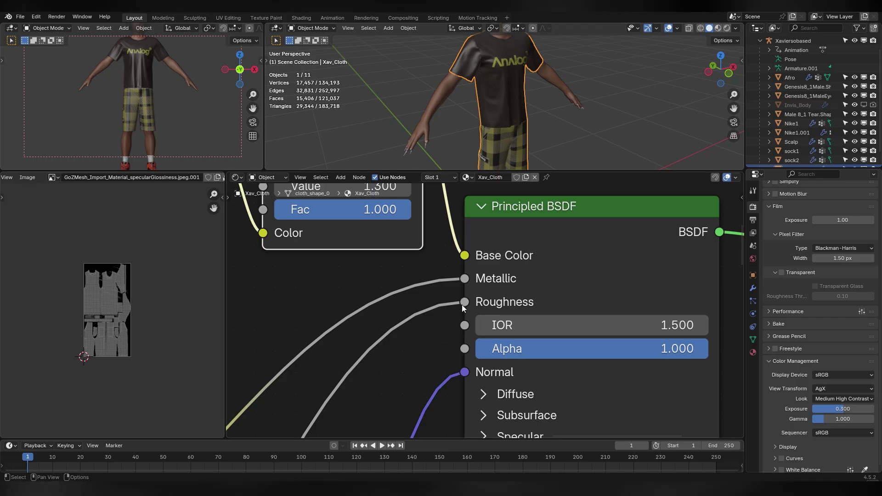
drag(462, 306, 408, 306)
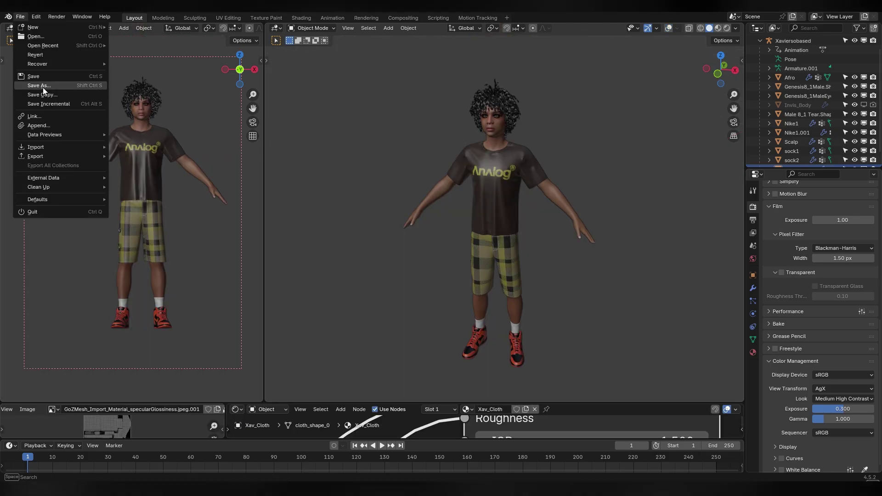
- Save a for-rig copy and remove the materials from both shoes and the Afro hair
click(39, 89)
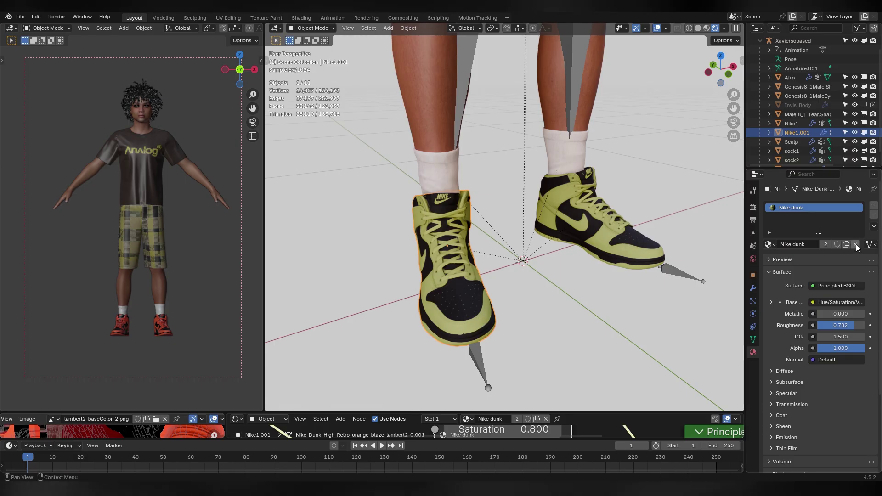
click(855, 244)
click(776, 245)
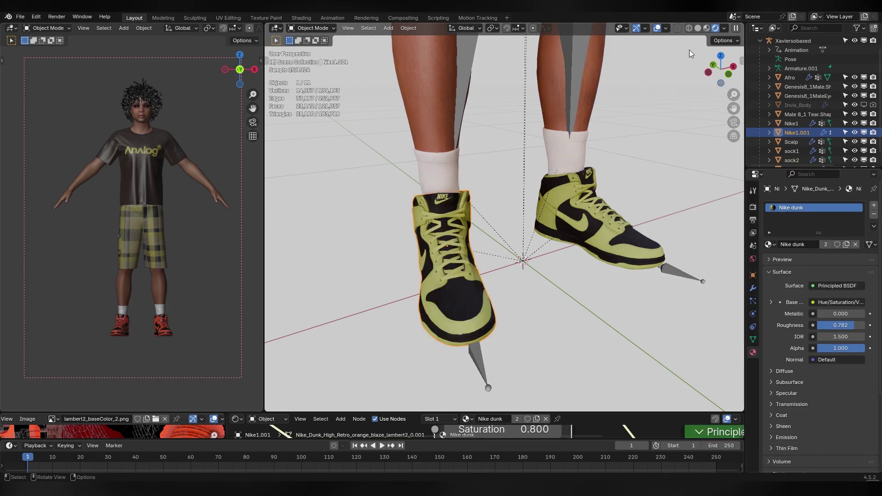
click(657, 28)
click(855, 244)
click(659, 247)
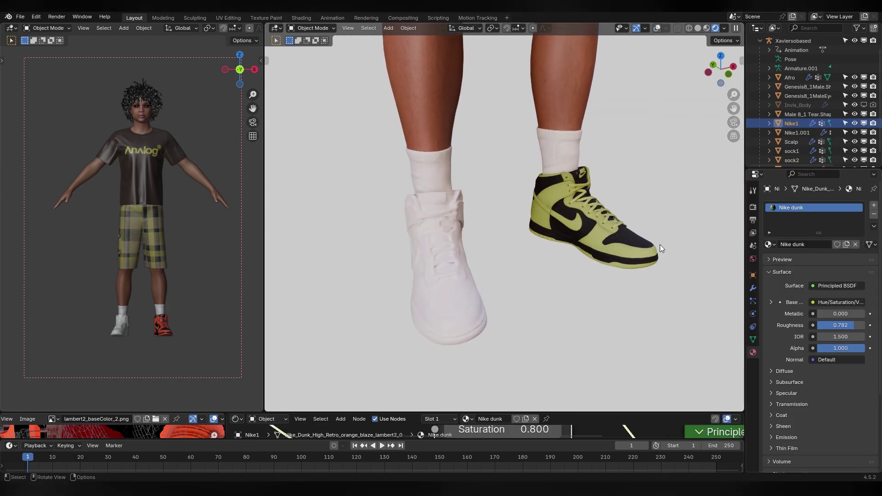
click(856, 244)
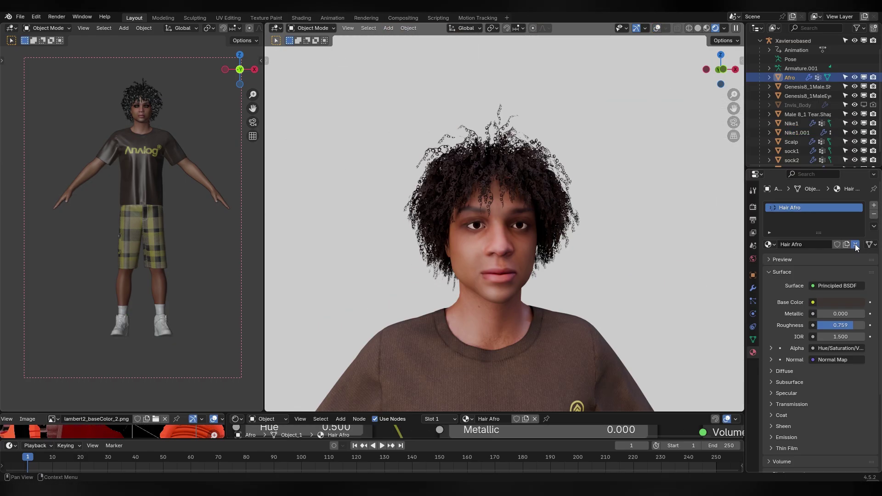
click(855, 245)
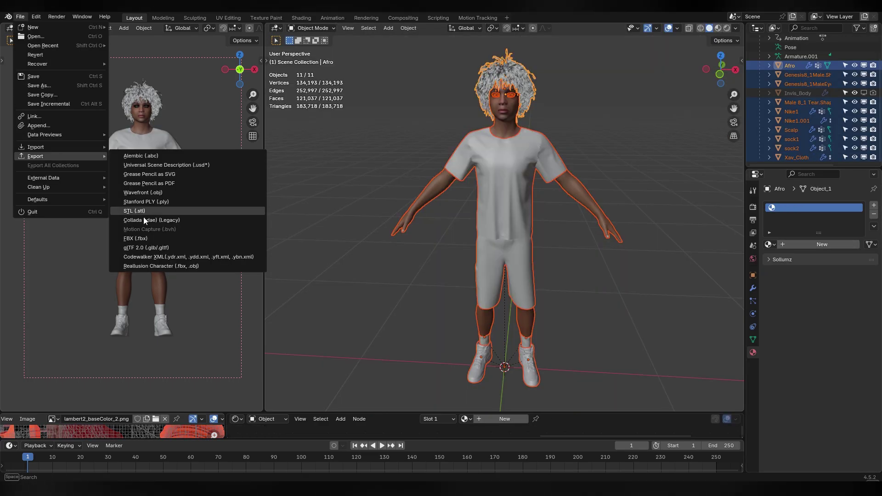
- Export the character as Xaviersobased_FORRIG.fbx and auto-rig it in Mixamo with the placed markers
key(Escape)
click(346, 172)
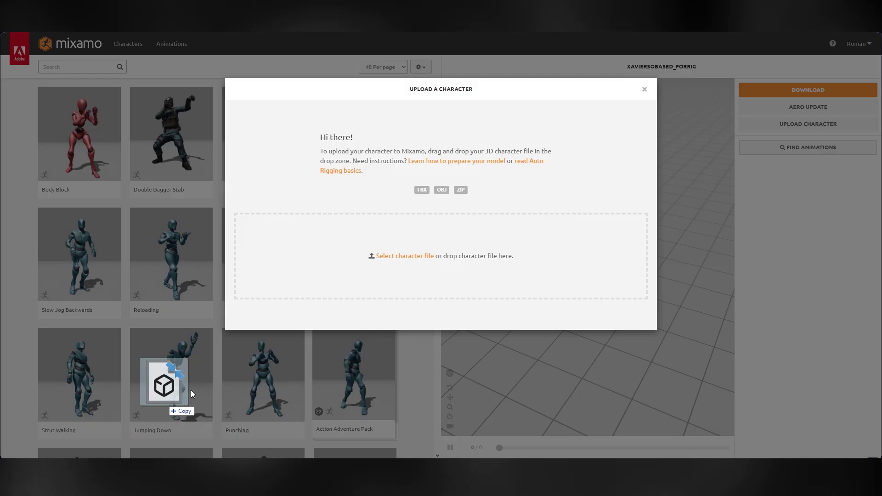
drag(172, 381, 393, 276)
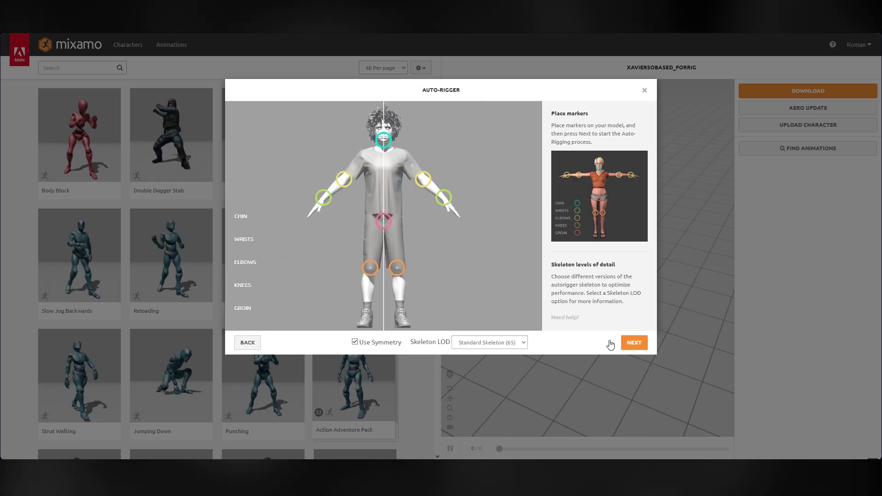
click(634, 343)
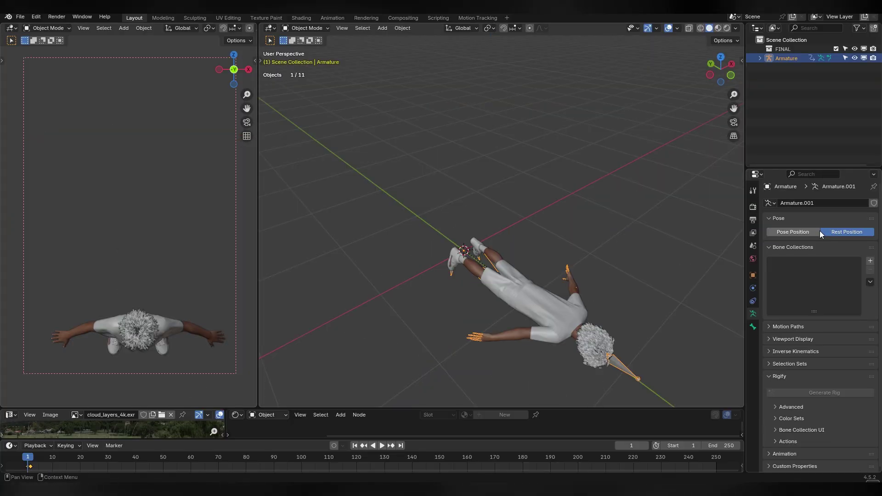
- Compare the armature's lying rest position with its posed T-pose in the armature data properties
click(819, 231)
click(822, 230)
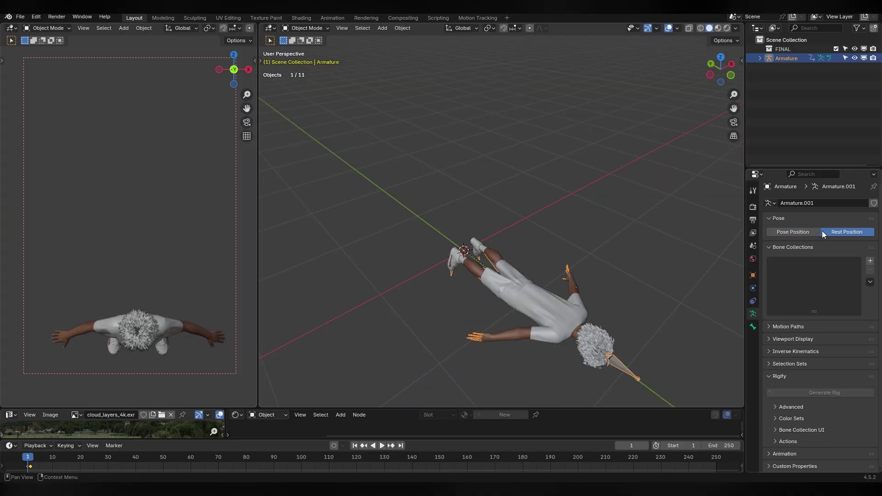
click(817, 230)
click(825, 231)
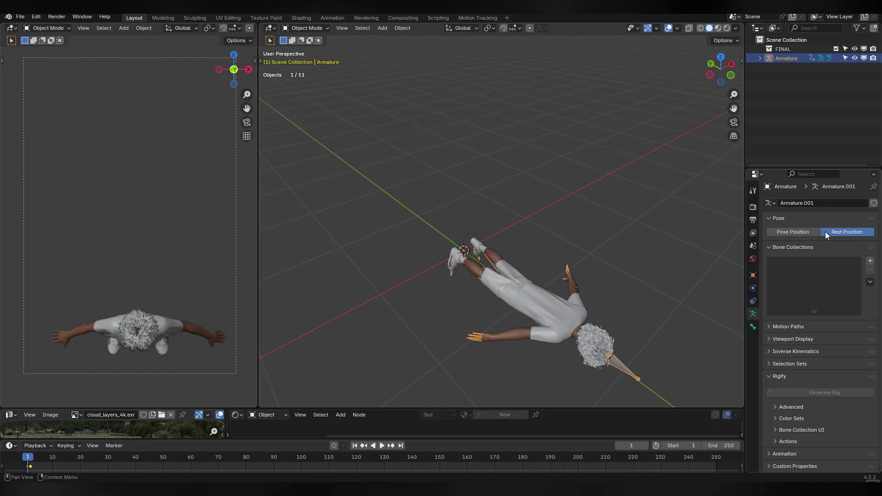
click(817, 231)
click(826, 231)
click(815, 232)
click(824, 230)
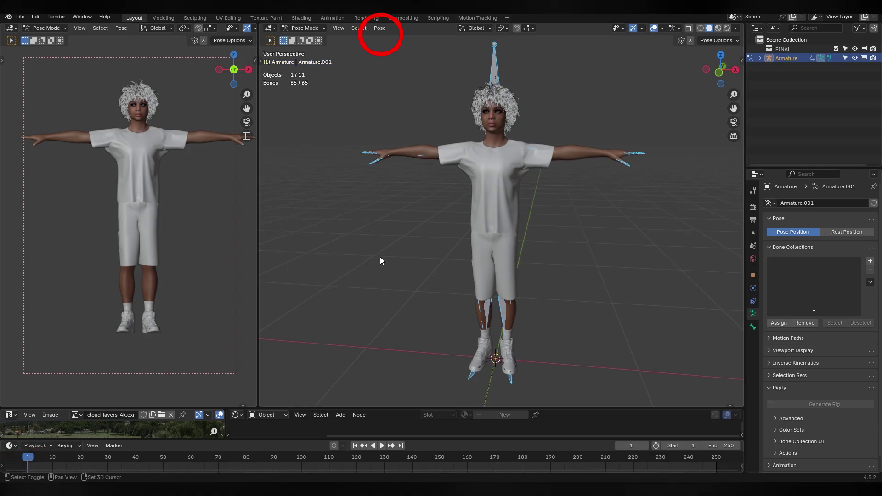
- Clear all pose transforms and rotate the lying armature upright in Object Mode
click(380, 28)
mouse_move(397, 48)
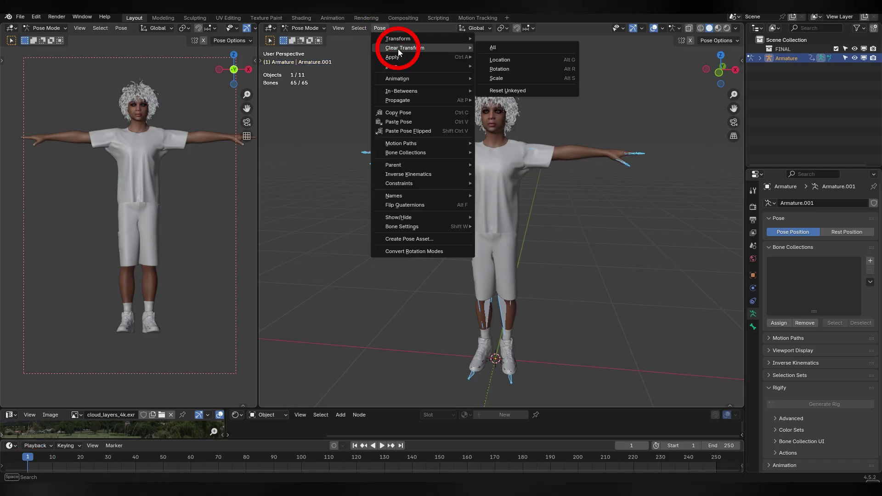
click(494, 46)
key(ctrl+Tab)
key(KP_3)
key(r)
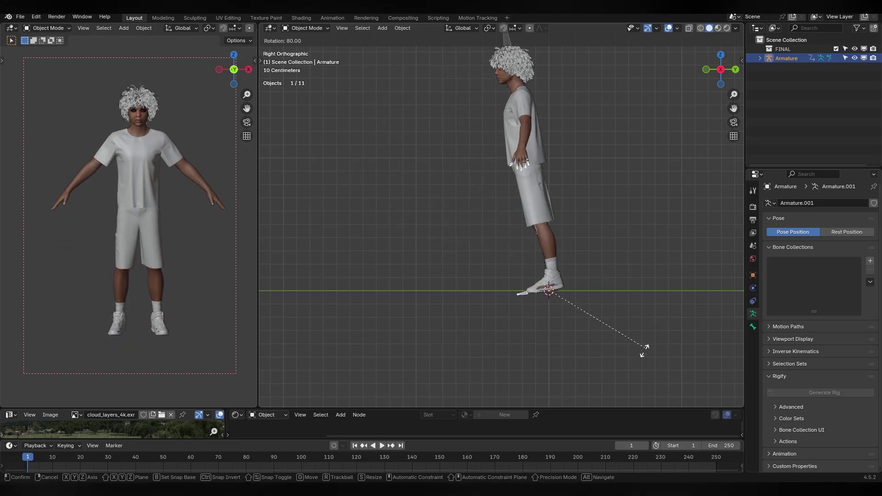
click(633, 363)
middle_drag(634, 362, 551, 275)
- Apply all transforms to the upright armature
click(402, 28)
mouse_move(417, 74)
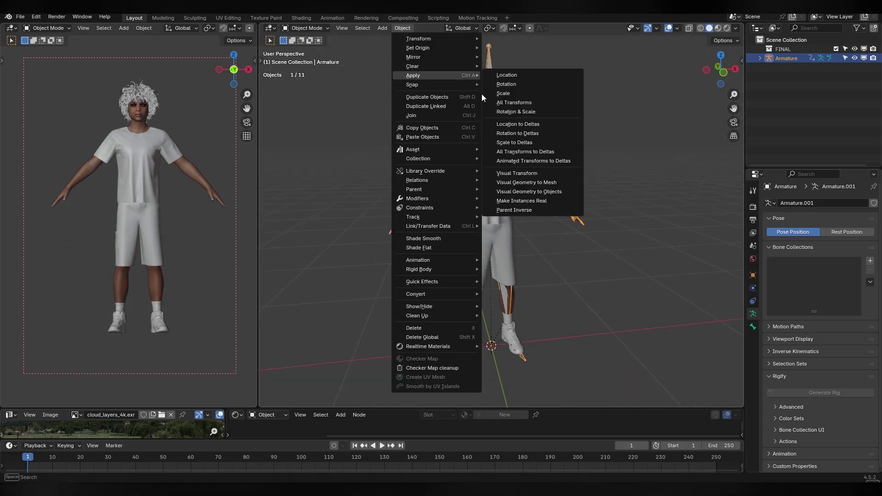
click(506, 103)
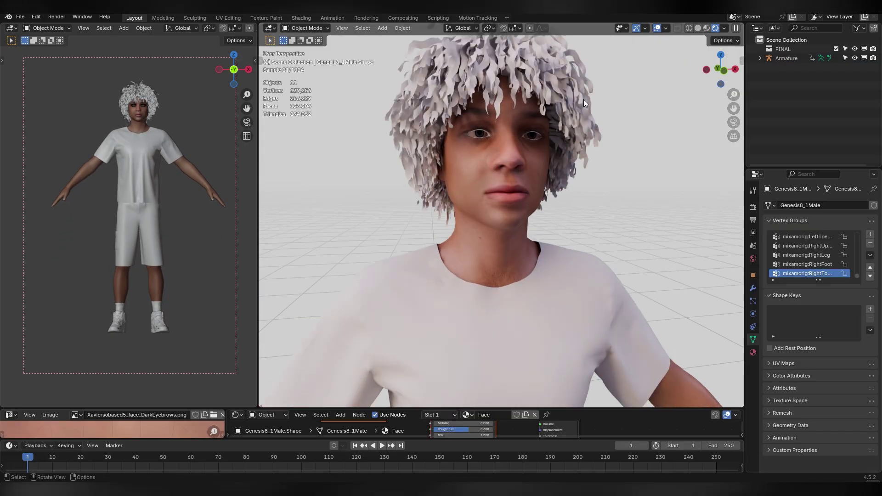
middle_drag(584, 103, 569, 119)
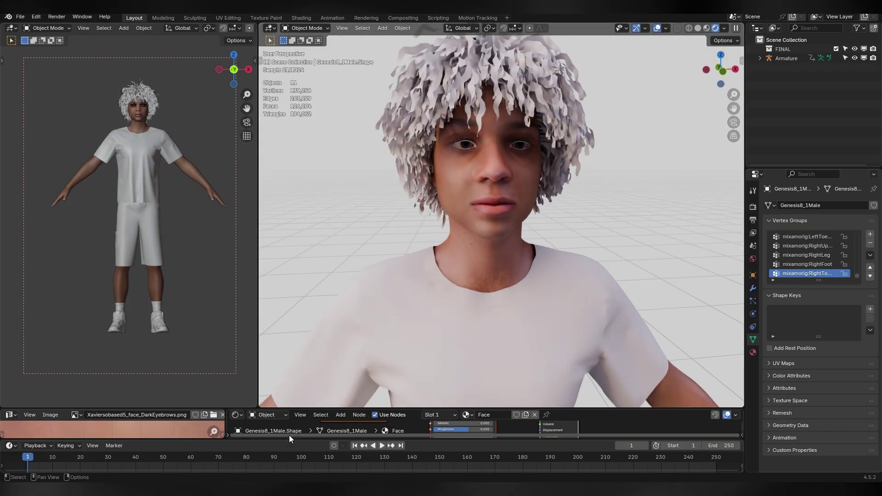
- Set the tear material's Transmission Weight to 0.768
click(270, 437)
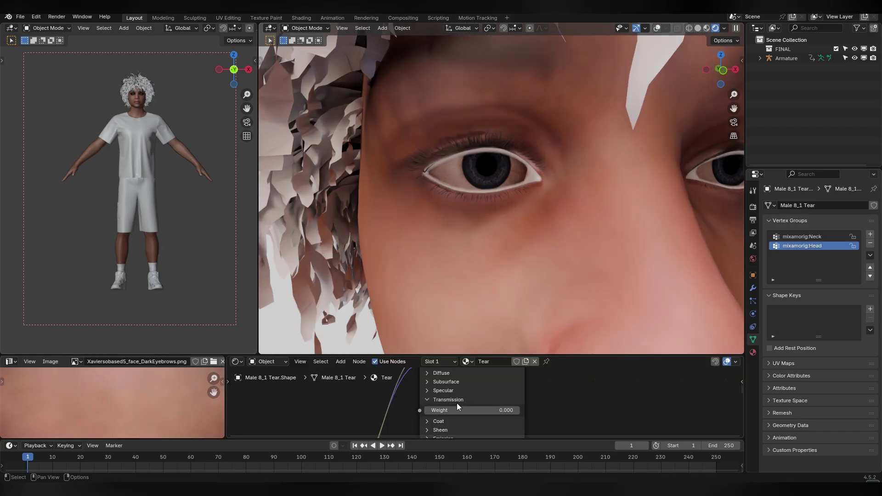
drag(468, 412, 590, 429)
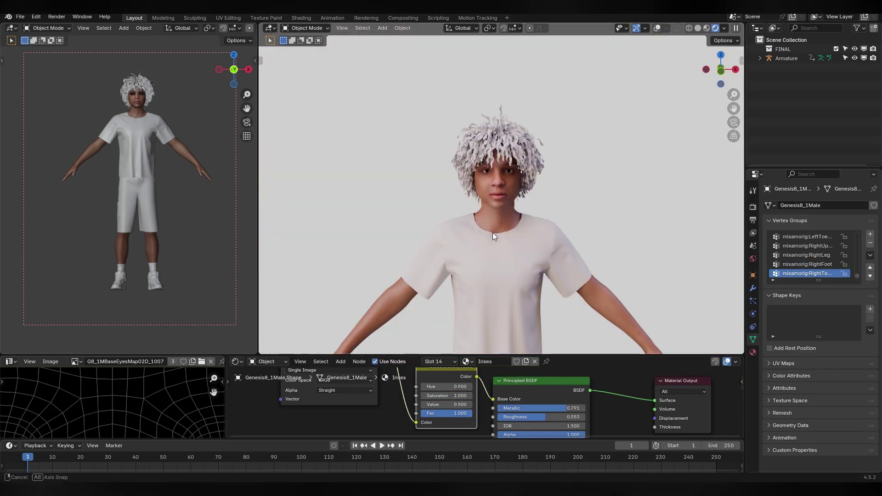
click(18, 17)
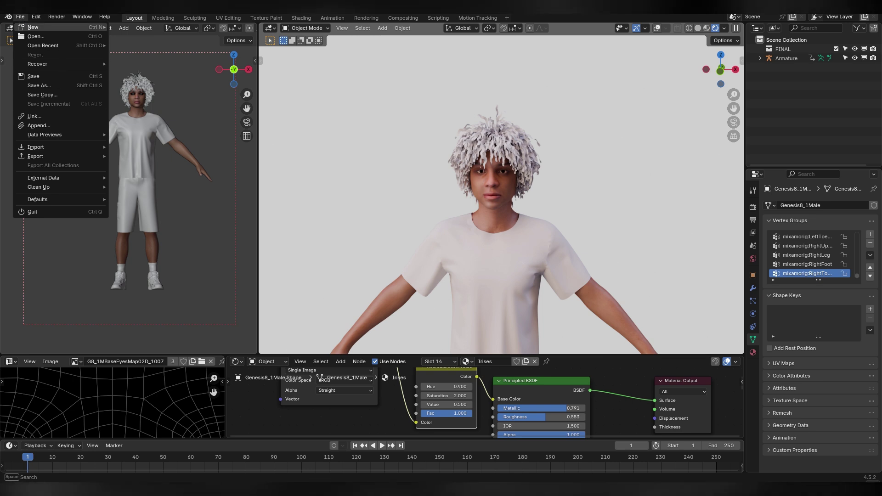
click(21, 16)
- Start an Append and browse into the rigged character blend file's Material folder
click(20, 17)
click(39, 125)
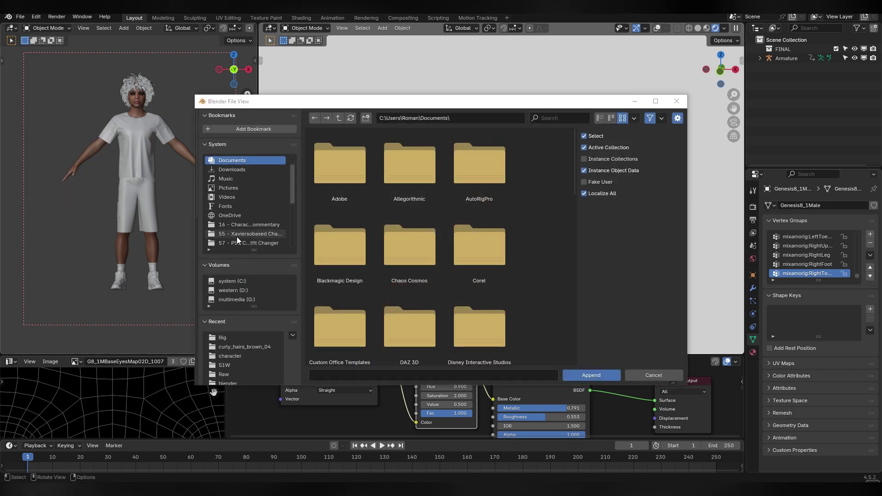
click(237, 236)
double_click(345, 174)
double_click(409, 243)
scroll(459, 266, down, 2)
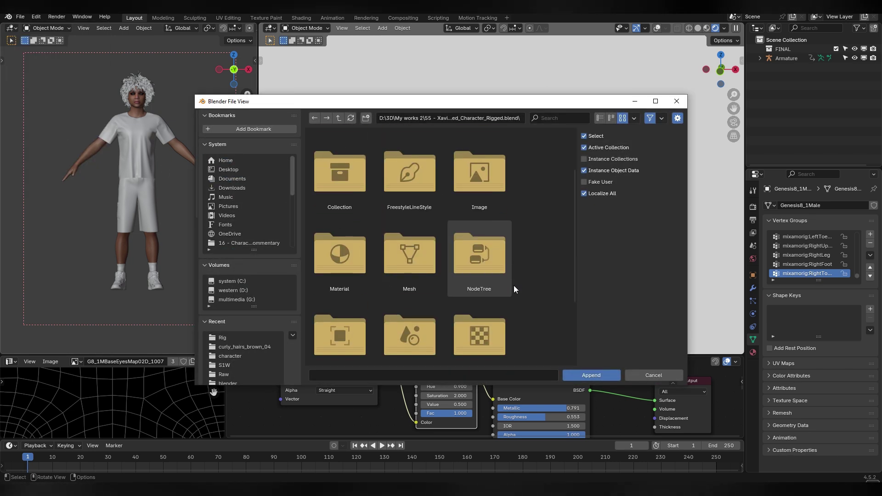
scroll(358, 215, down, 2)
double_click(356, 217)
- Append the Xav_Cloth material so the tee and shorts regain their Analog print and plaid
scroll(466, 230, down, 4)
click(409, 147)
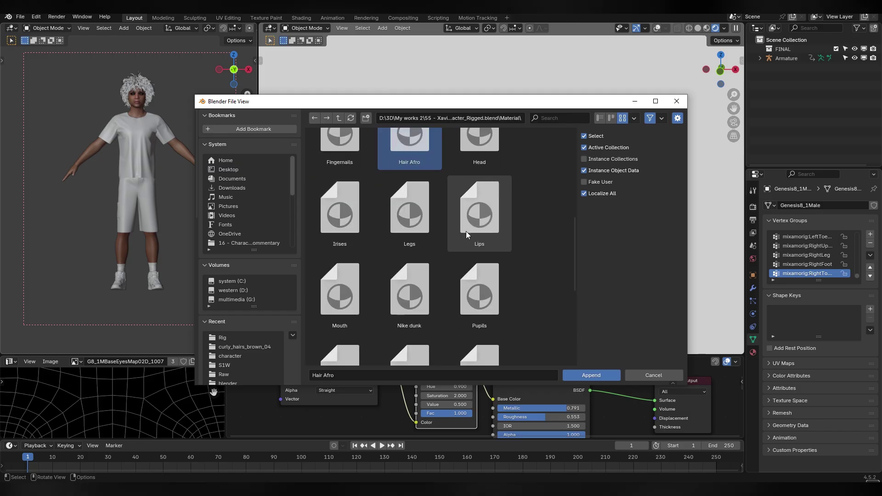
scroll(409, 269, up, 1)
scroll(391, 322, down, 3)
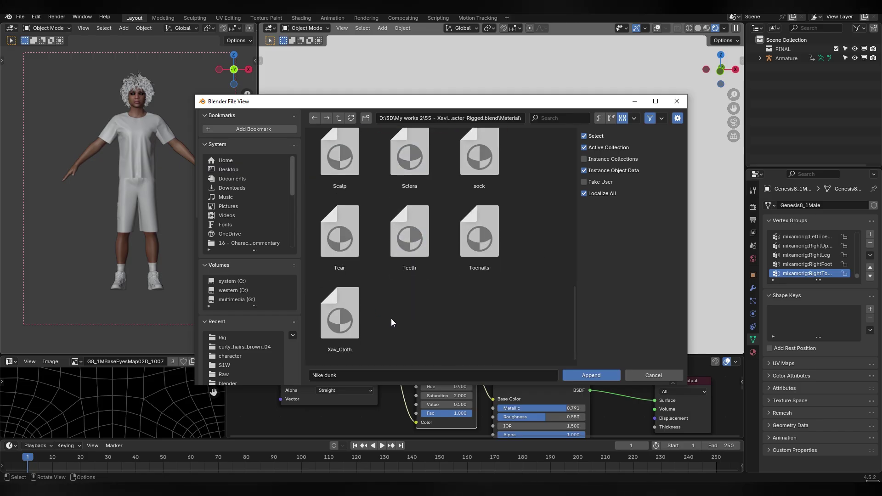
double_click(339, 316)
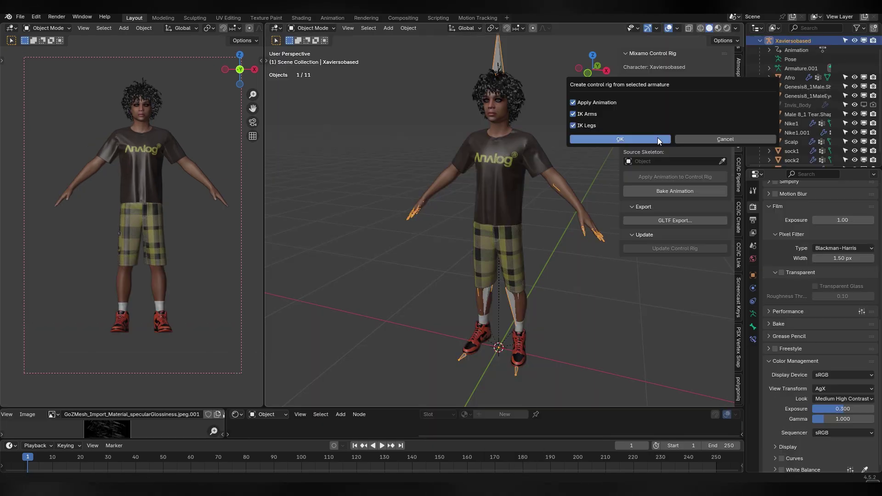
- Create the Mixamo control rig and move the left foot IK control forward
click(657, 137)
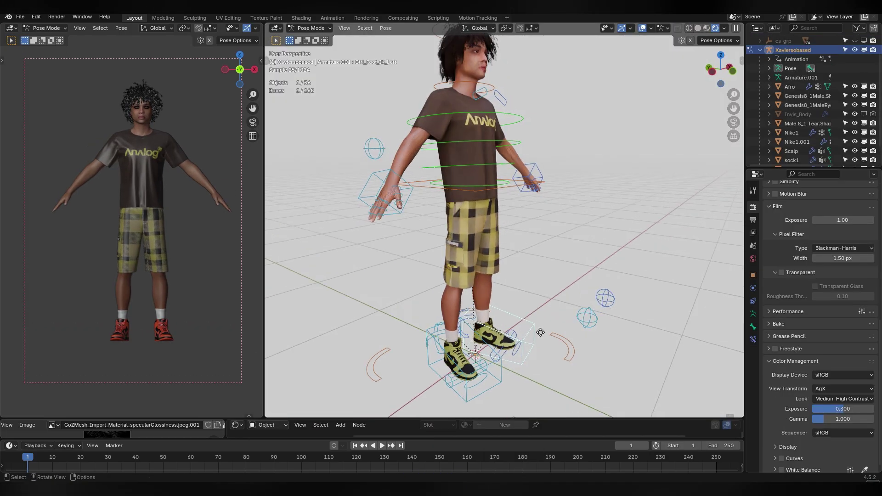
key(g)
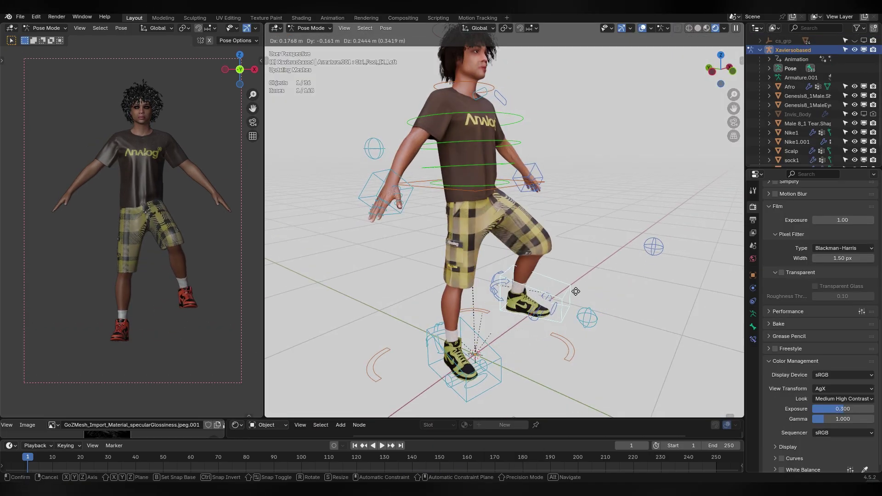
click(575, 291)
middle_drag(575, 292, 507, 283)
- Rotate the hips and spine controls to put the character in a crouch
click(512, 277)
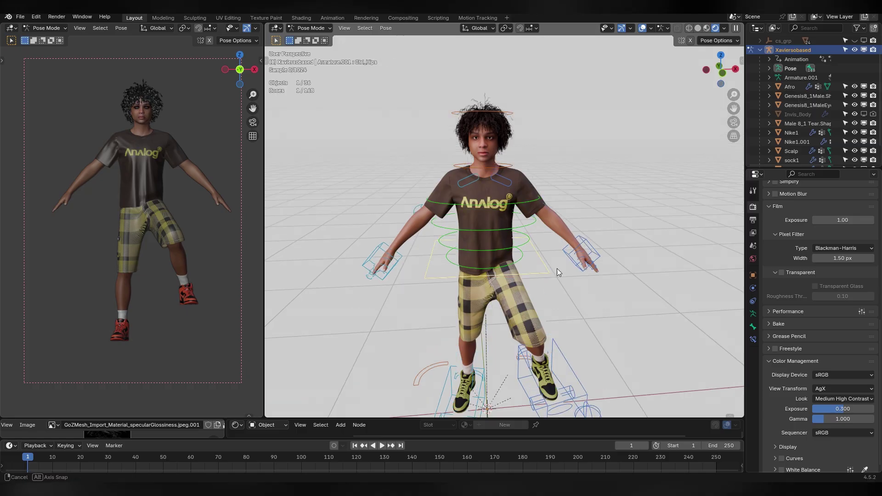
key(r)
key(r)
click(409, 258)
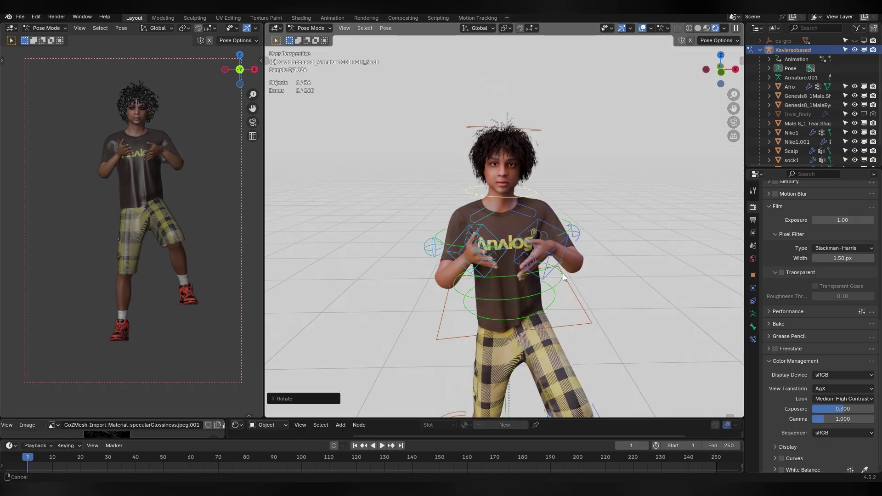
click(520, 252)
key(r)
key(r)
click(563, 268)
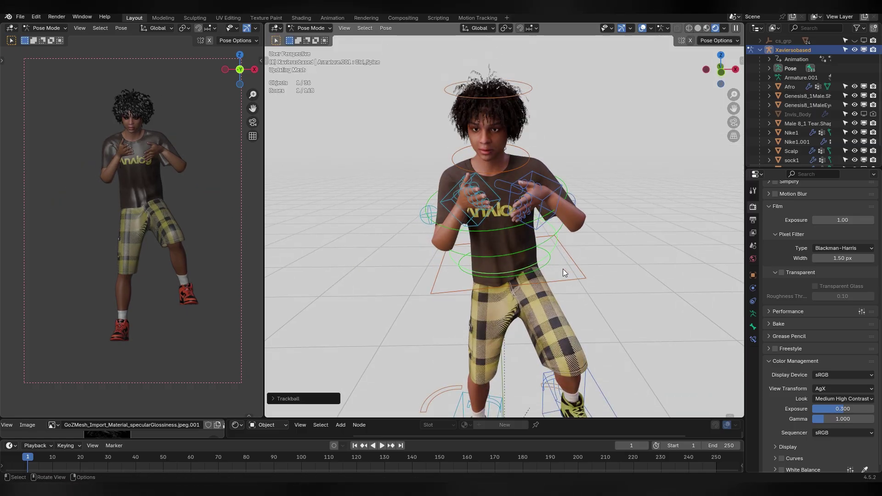
- Turn the head slightly with the neck control and hide the overlays to view the pose
click(500, 170)
key(r)
key(r)
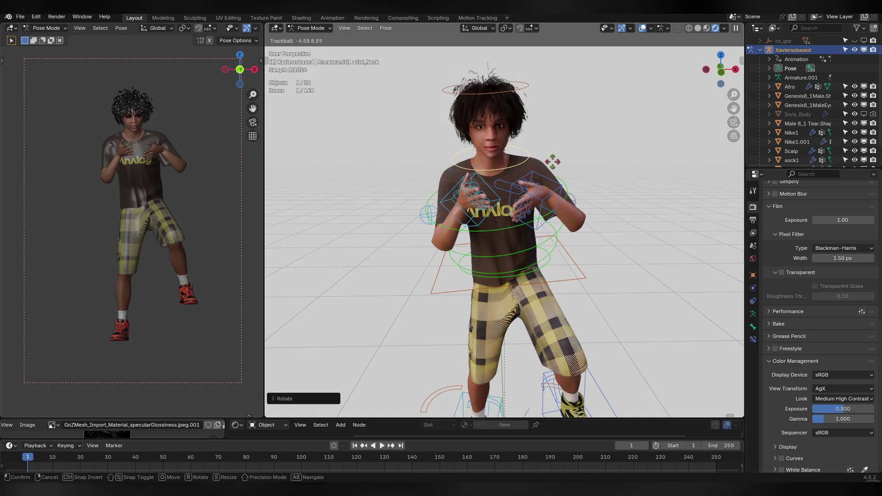
click(560, 172)
click(642, 28)
scroll(603, 124, down, 4)
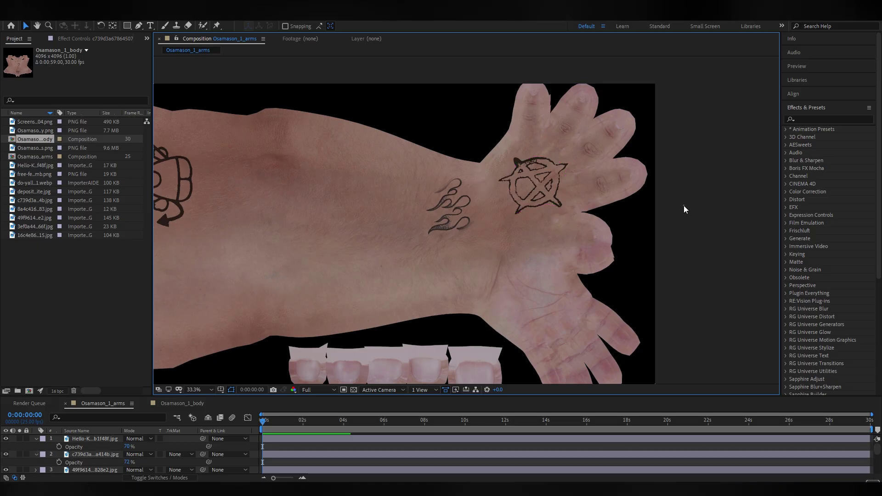
scroll(433, 238, left, 3)
click(360, 207)
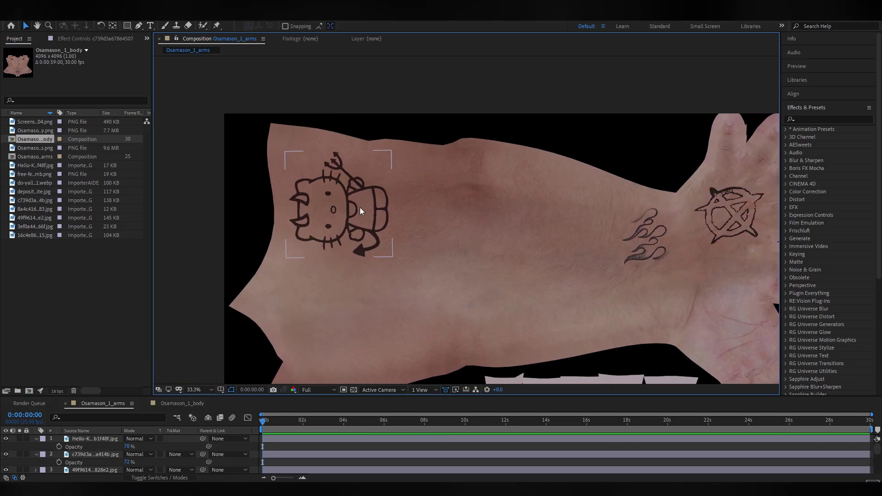
scroll(376, 230, up, 2)
scroll(437, 149, down, 5)
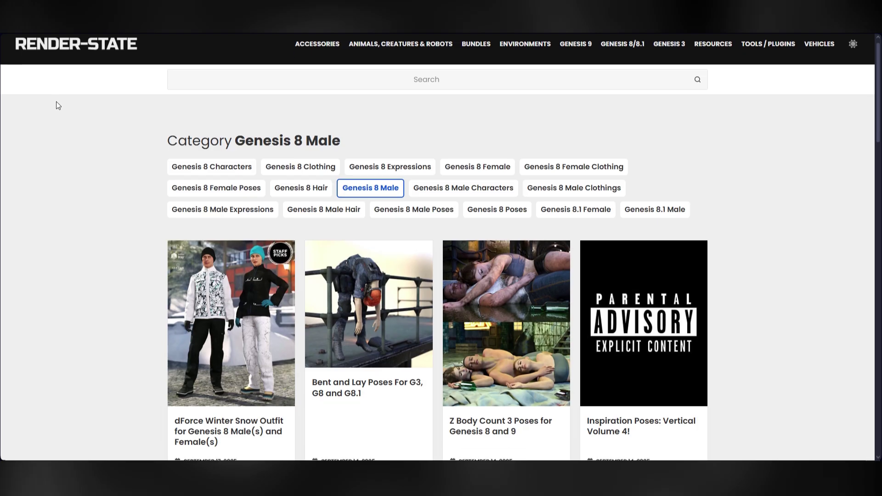
- Scroll the Render-State product grid down to the bottom
scroll(56, 103, down, 10)
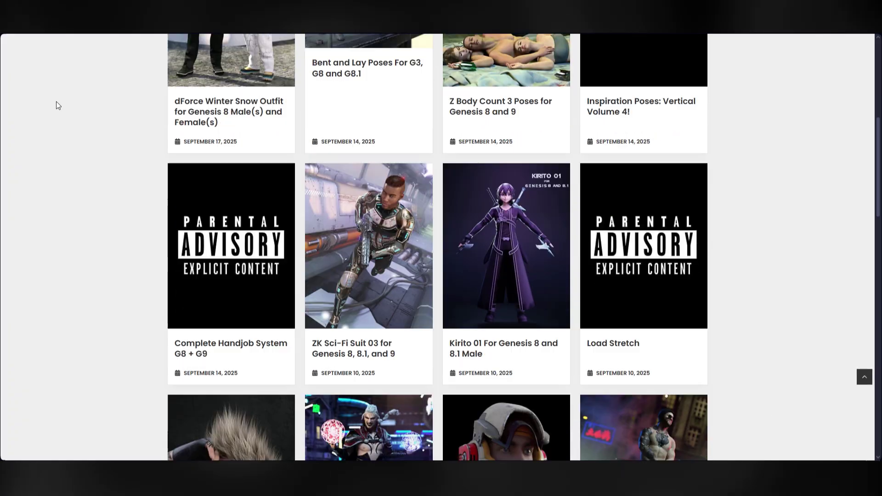
scroll(57, 106, down, 12)
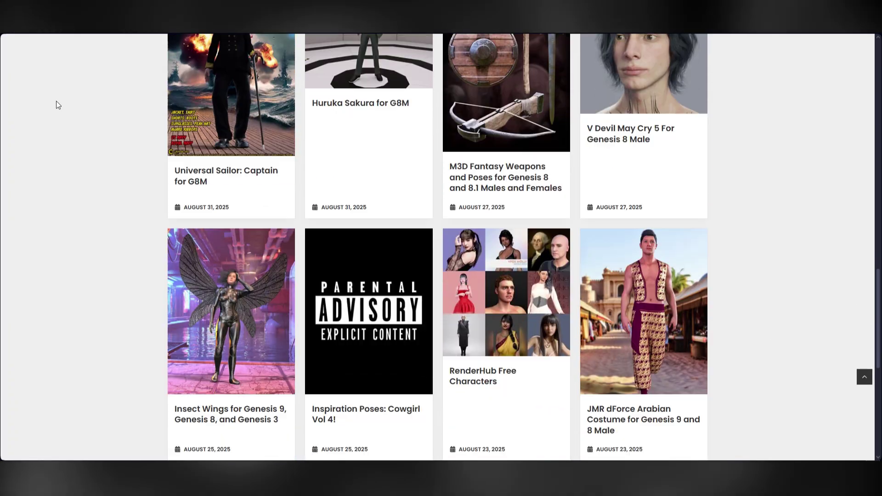
scroll(57, 105, down, 4)
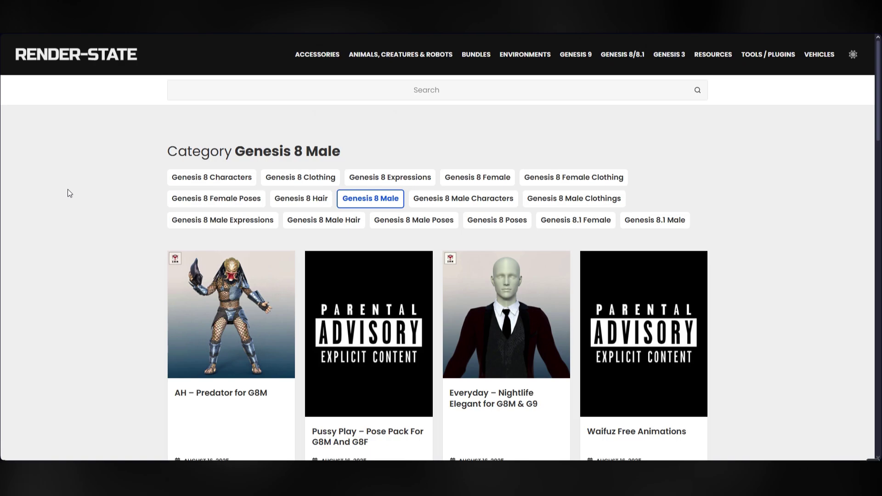
scroll(71, 185, down, 3)
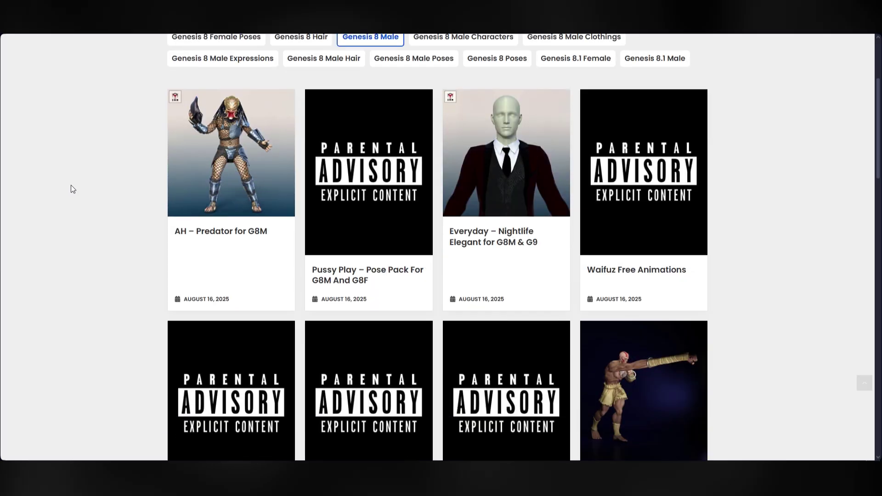